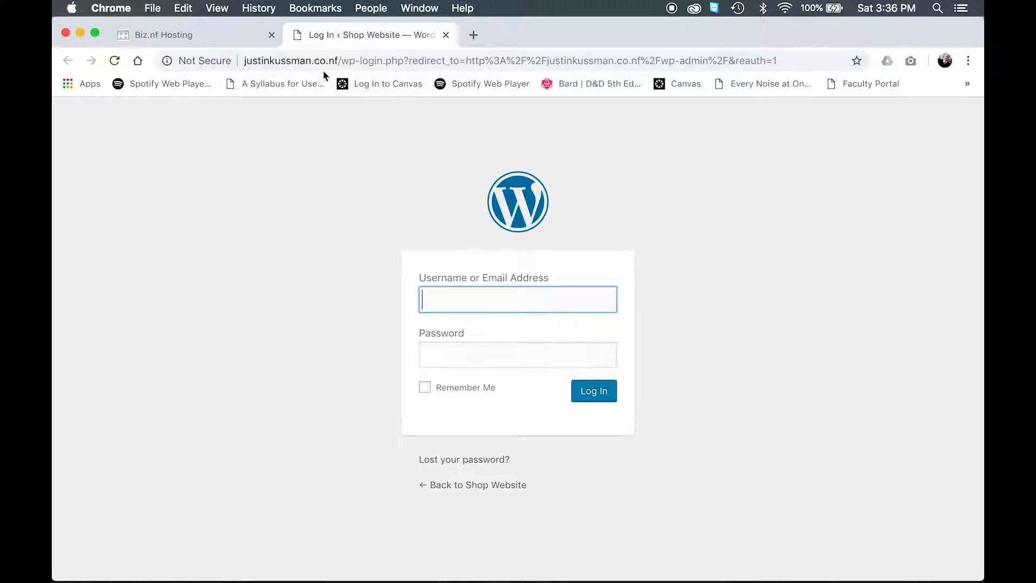
# Step: Change the browser address to the site's /wp-admin page and open it
pyautogui.click(353, 62)
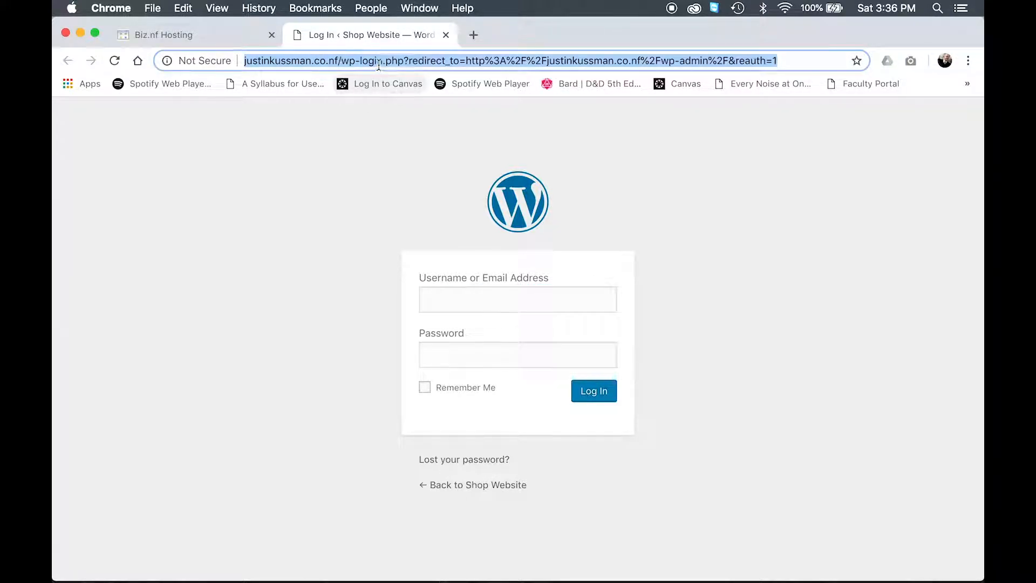
pyautogui.click(377, 60)
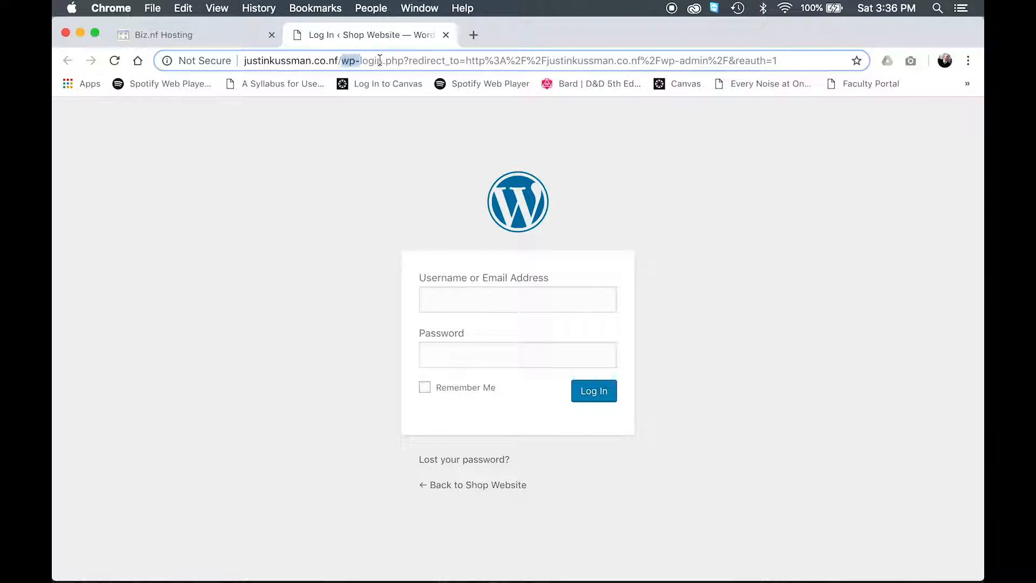
pyautogui.moveTo(341, 60); pyautogui.dragTo(888, 62)
pyautogui.press('BackSpace')
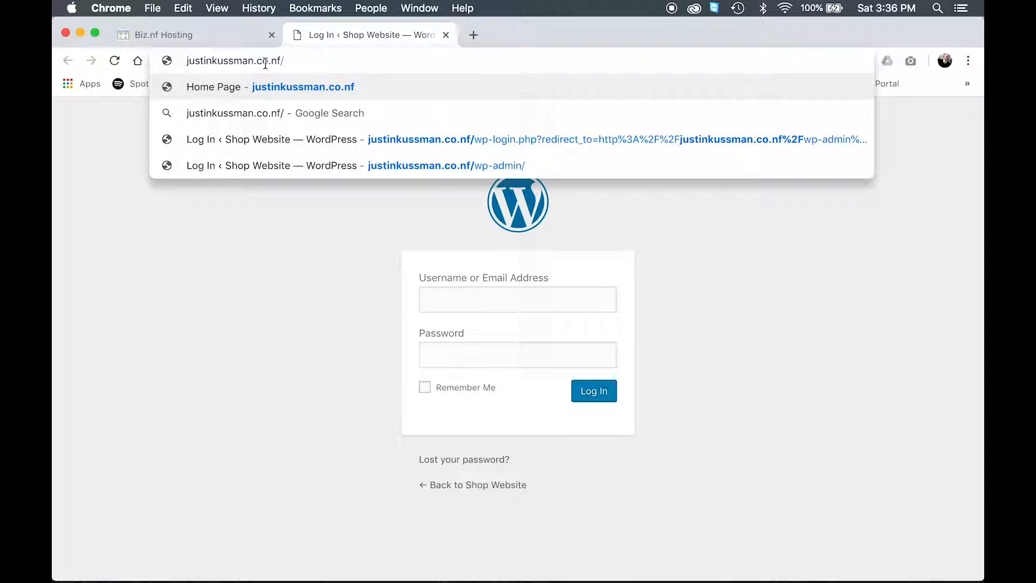
pyautogui.write('w')
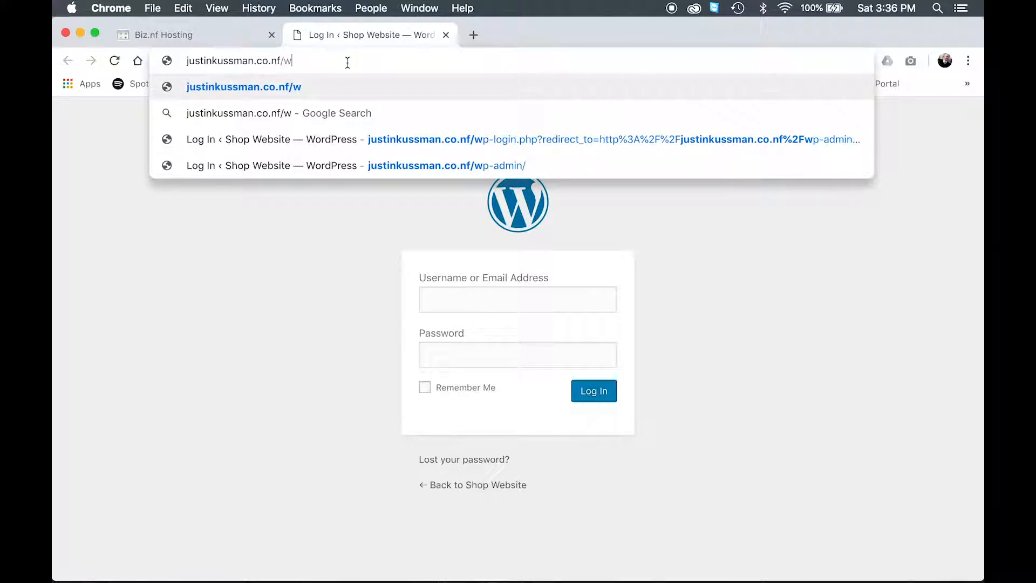
pyautogui.write('p-admin')
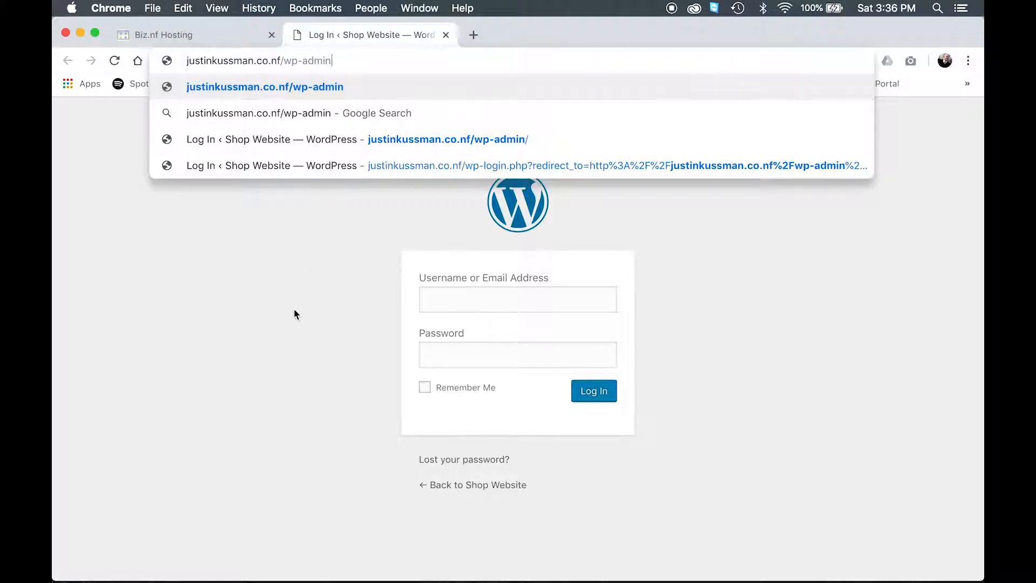
pyautogui.press('Return')
# Step: Log in to WordPress with the admin username and the account password
pyautogui.click(487, 306)
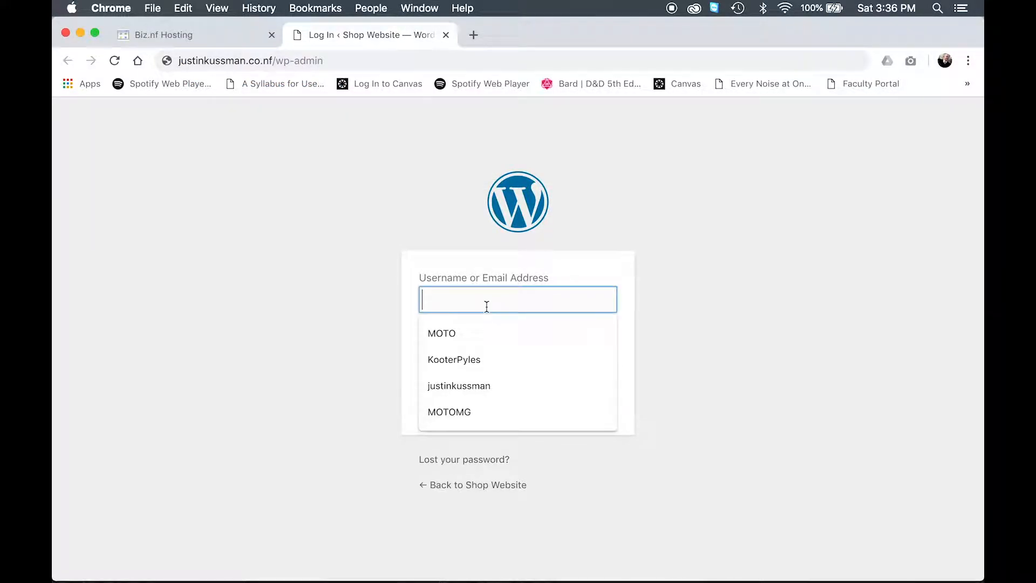
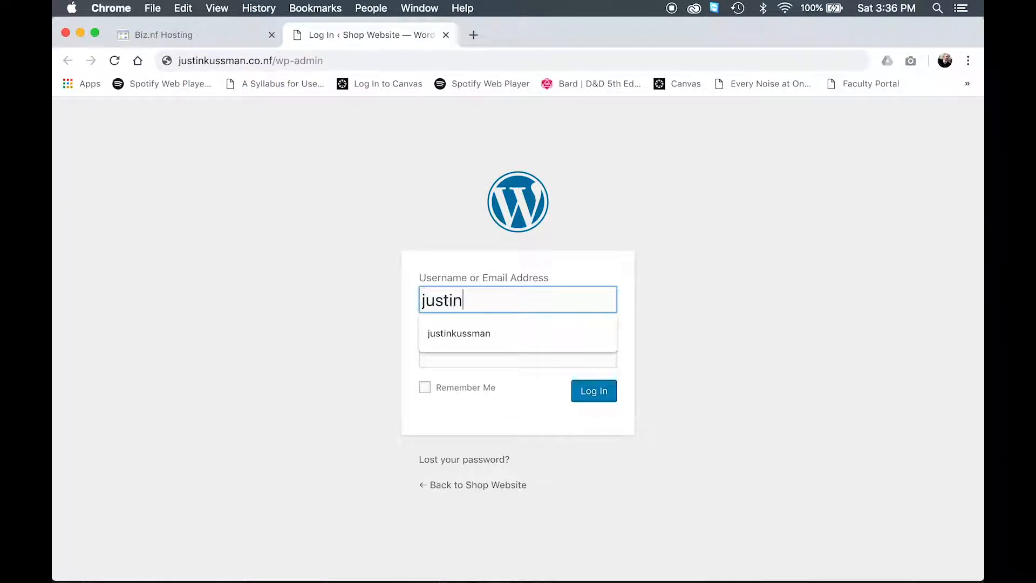
pyautogui.press('Tab')
pyautogui.write('********')
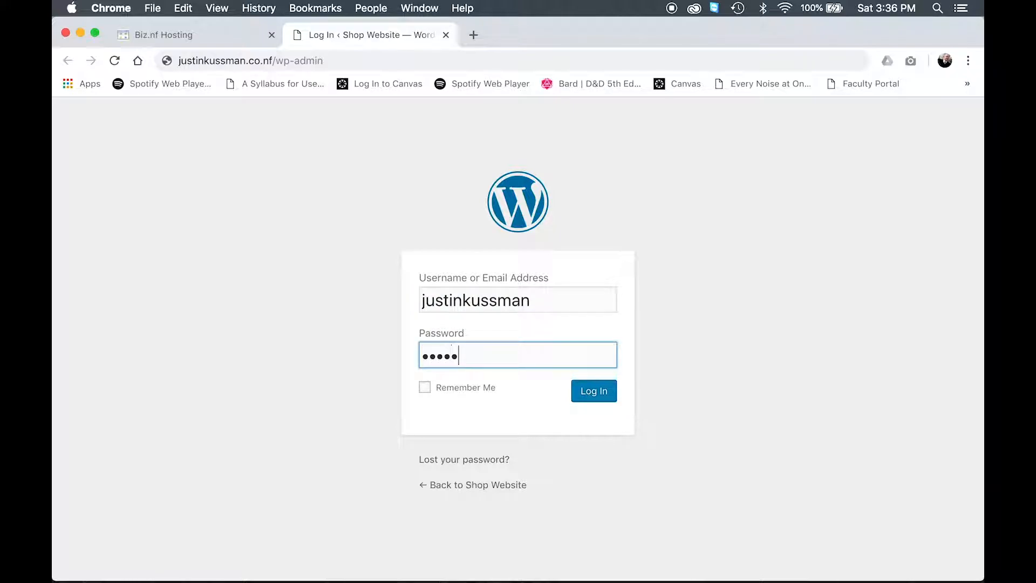
pyautogui.click(596, 393)
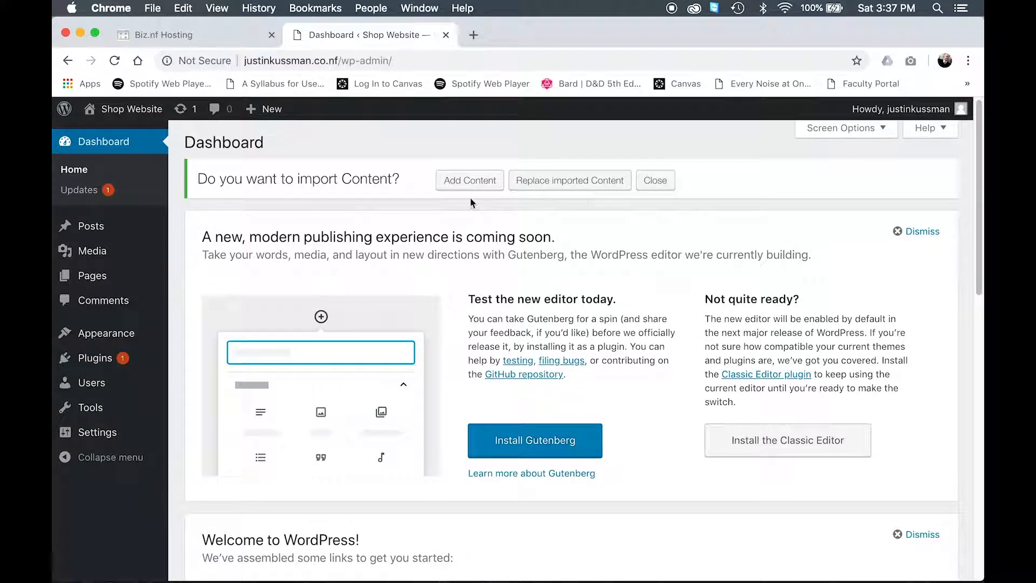
# Step: Start creating a new page from the dashboard
pyautogui.scroll(-8, 753, 257)
pyautogui.scroll(-4, 754, 258)
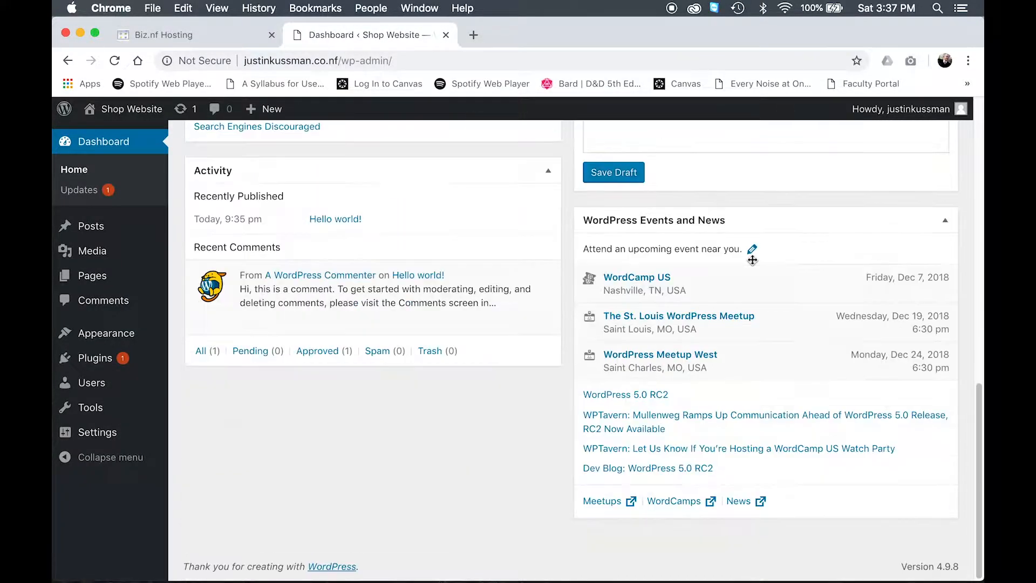
pyautogui.scroll(12, 754, 263)
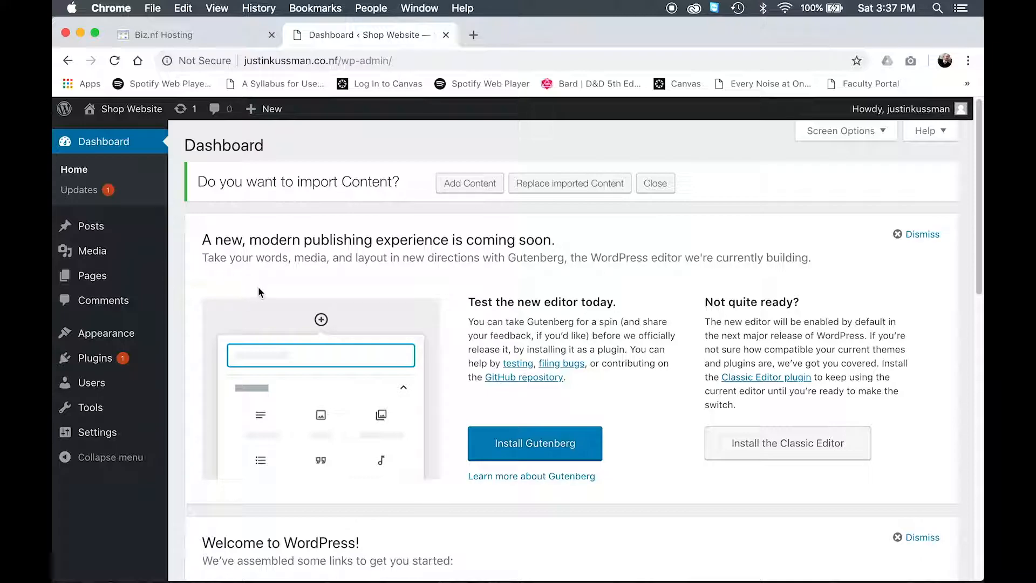
pyautogui.moveTo(123, 280)
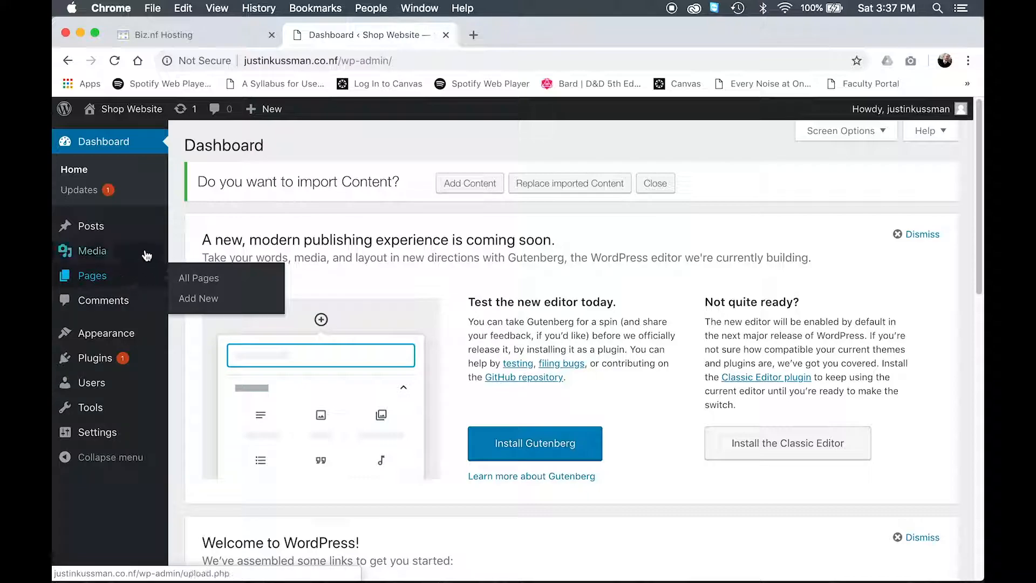
pyautogui.moveTo(133, 225)
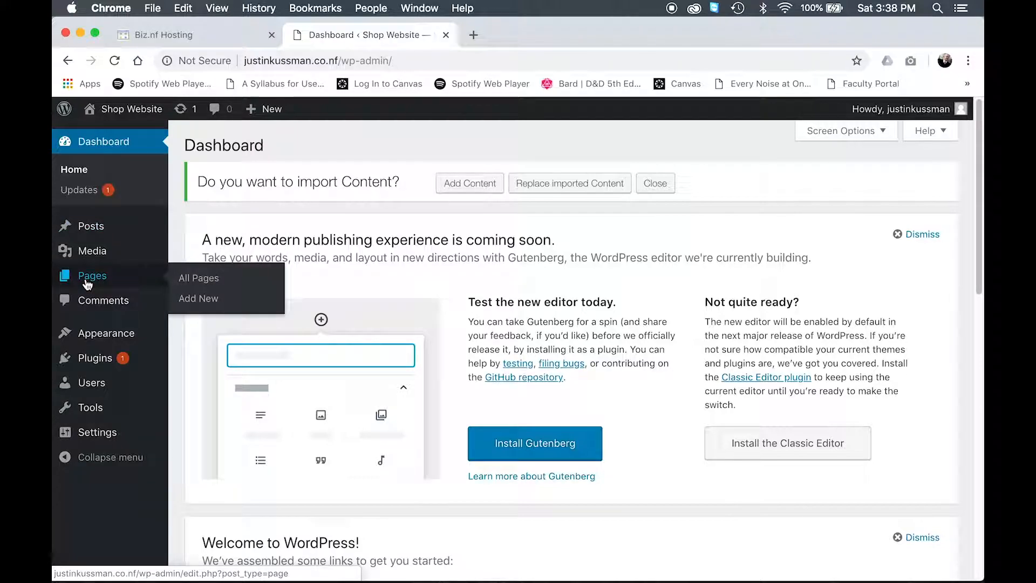
pyautogui.moveTo(97, 264)
pyautogui.moveTo(275, 110)
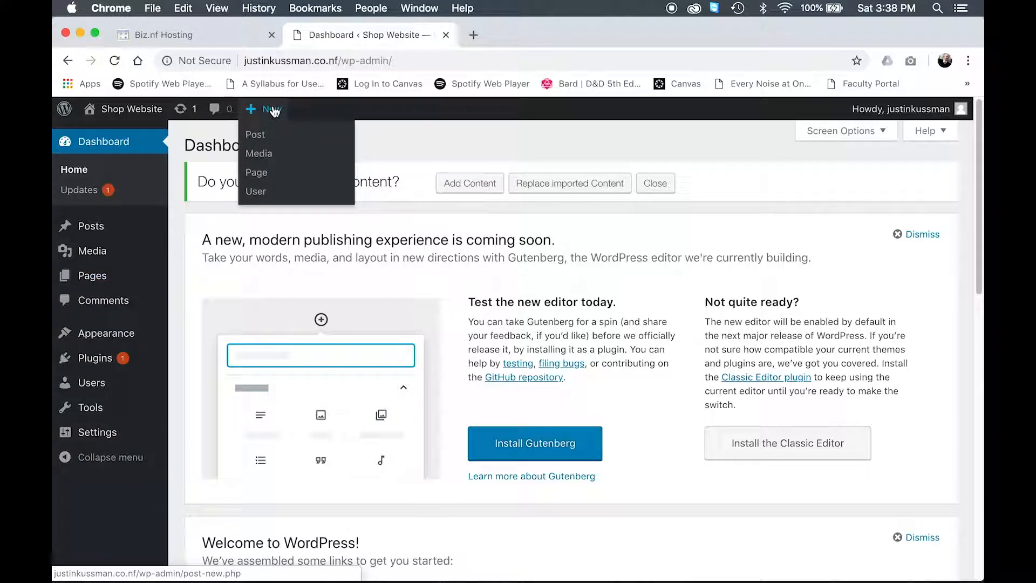
pyautogui.click(262, 180)
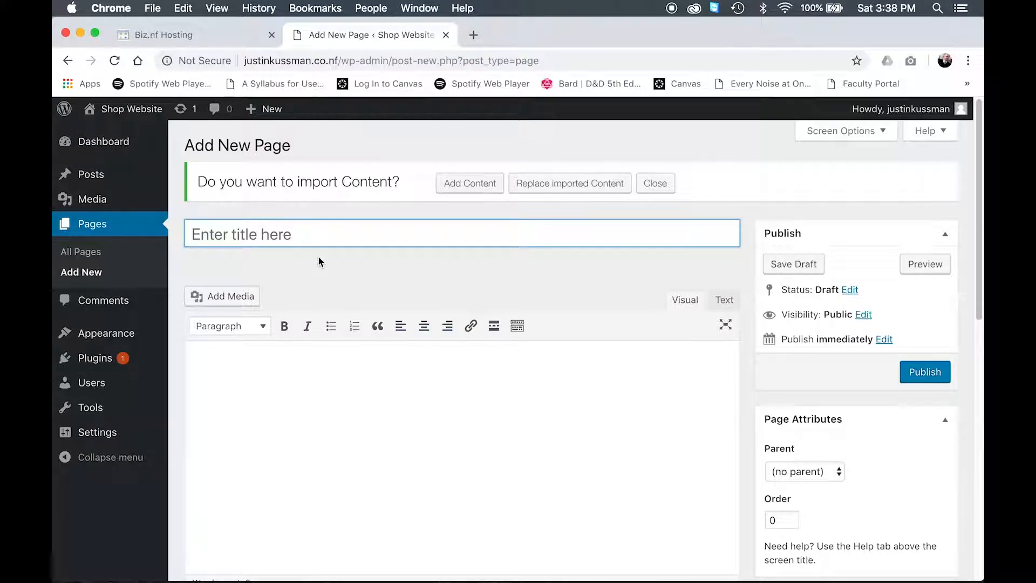
# Step: Title the new page Site Home Page
pyautogui.scroll(-1, 319, 255)
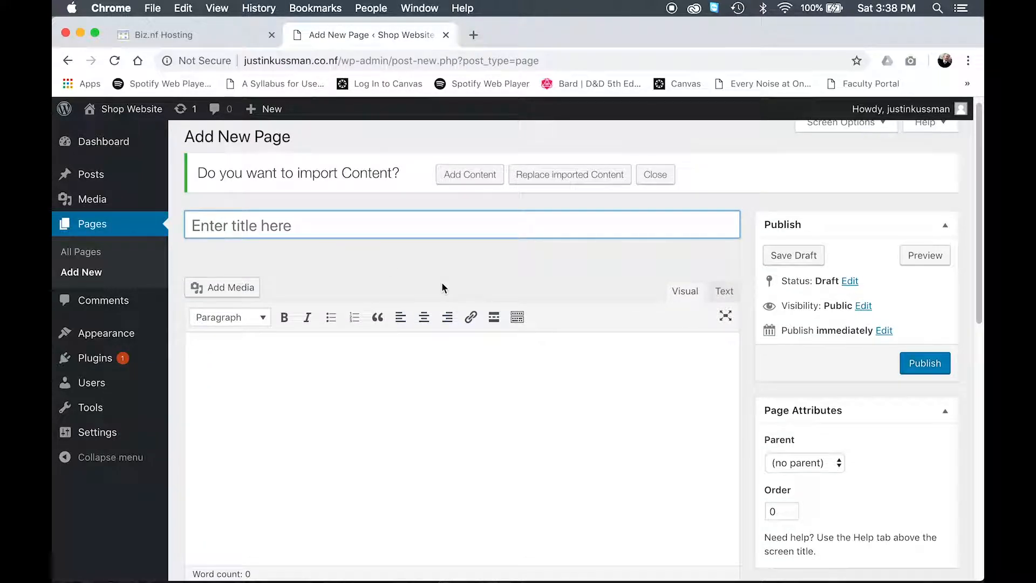
pyautogui.press('shift')
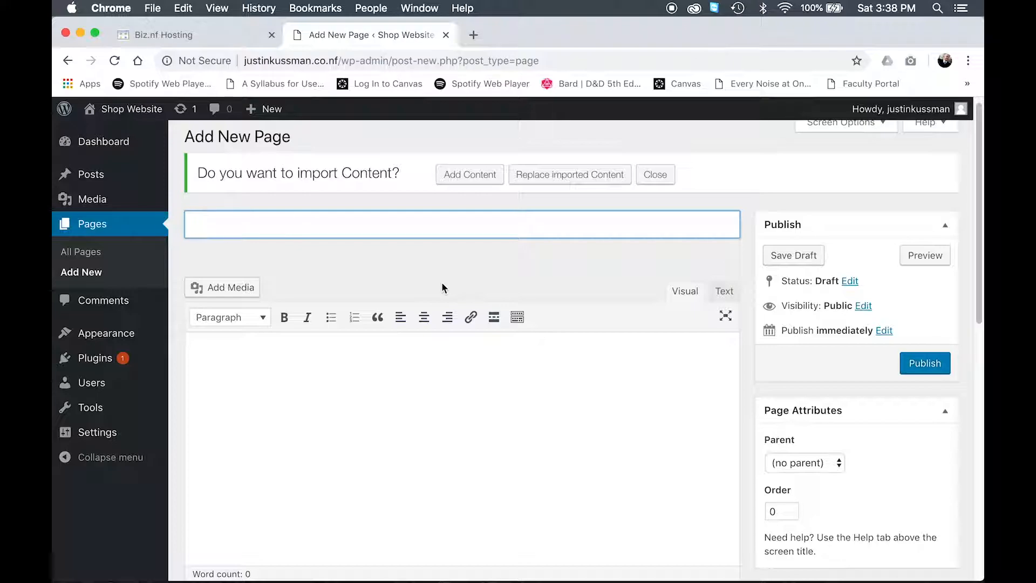
pyautogui.write('Site Home Page')
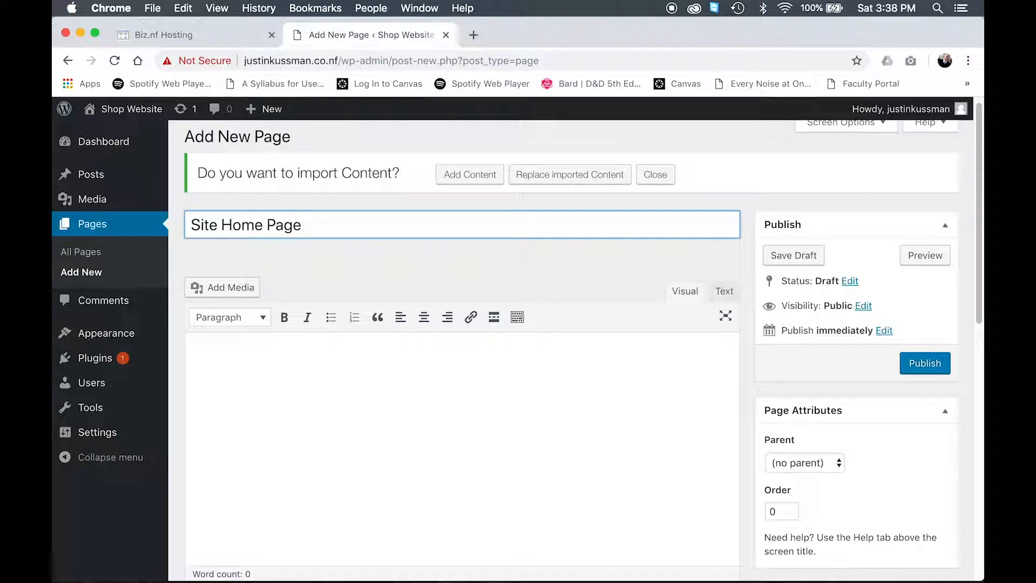
# Step: Write Text and Images as the first line of the page body
pyautogui.scroll(-1, 351, 363)
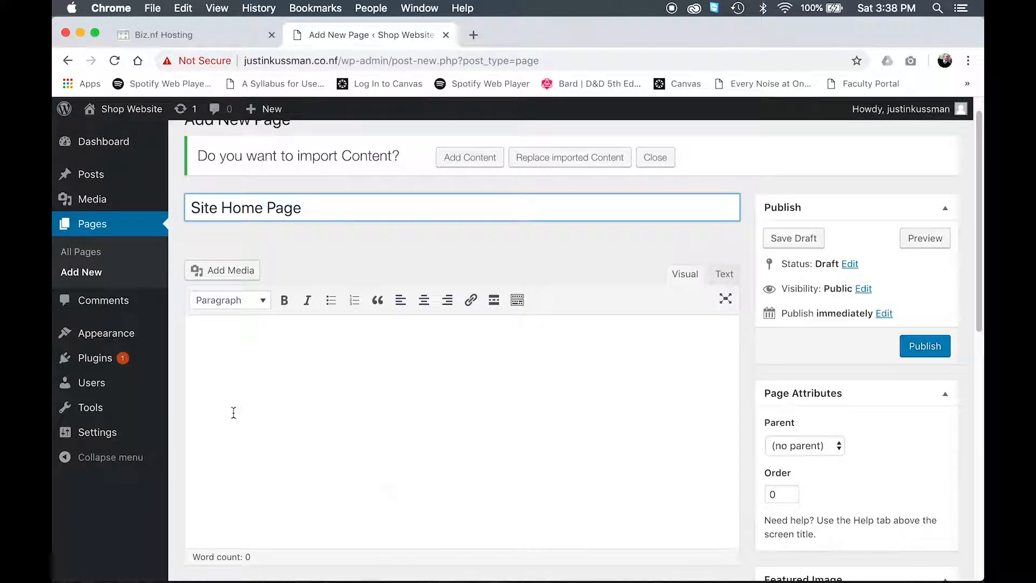
pyautogui.click(269, 346)
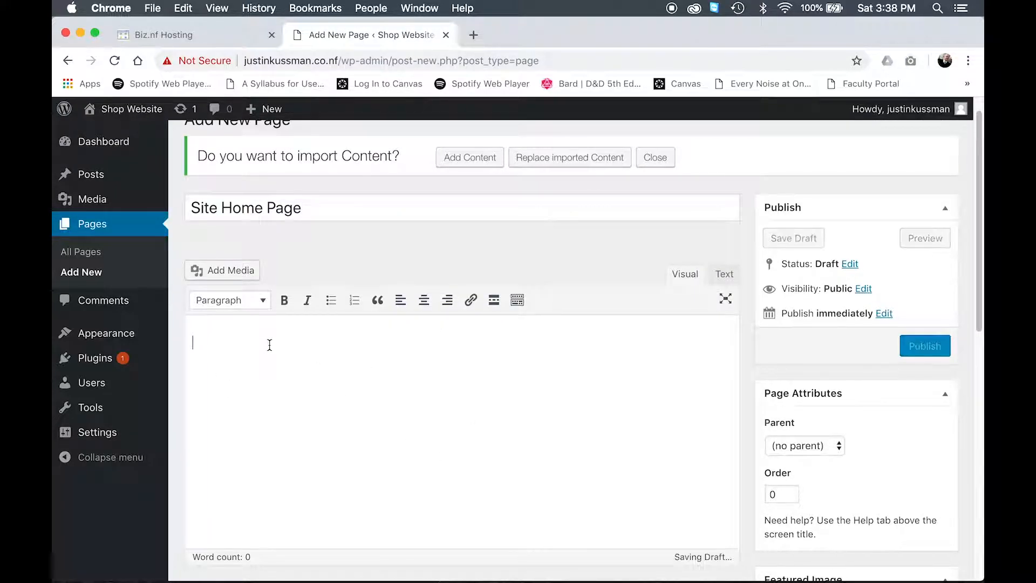
pyautogui.write('Text ')
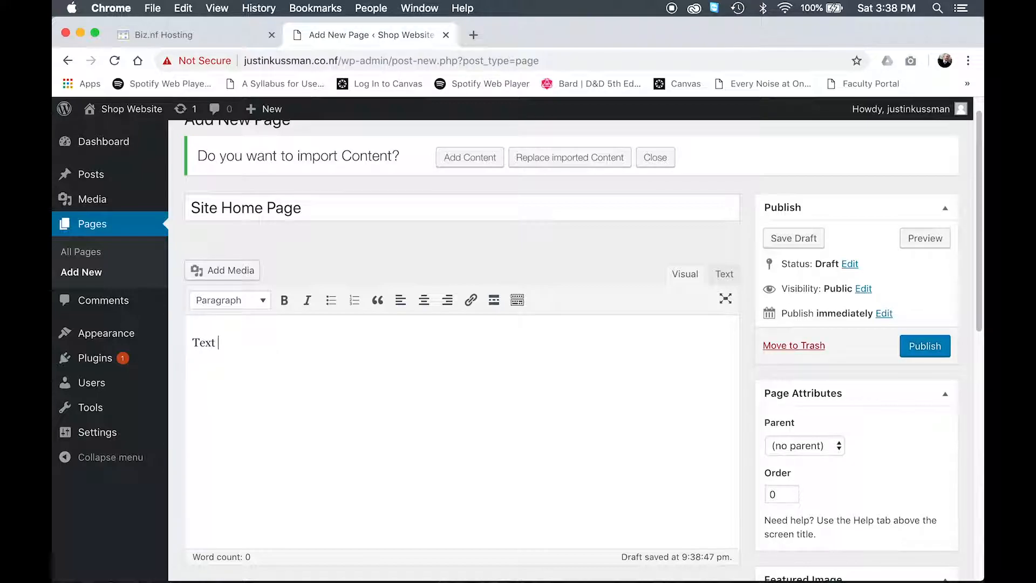
pyautogui.write('and Images')
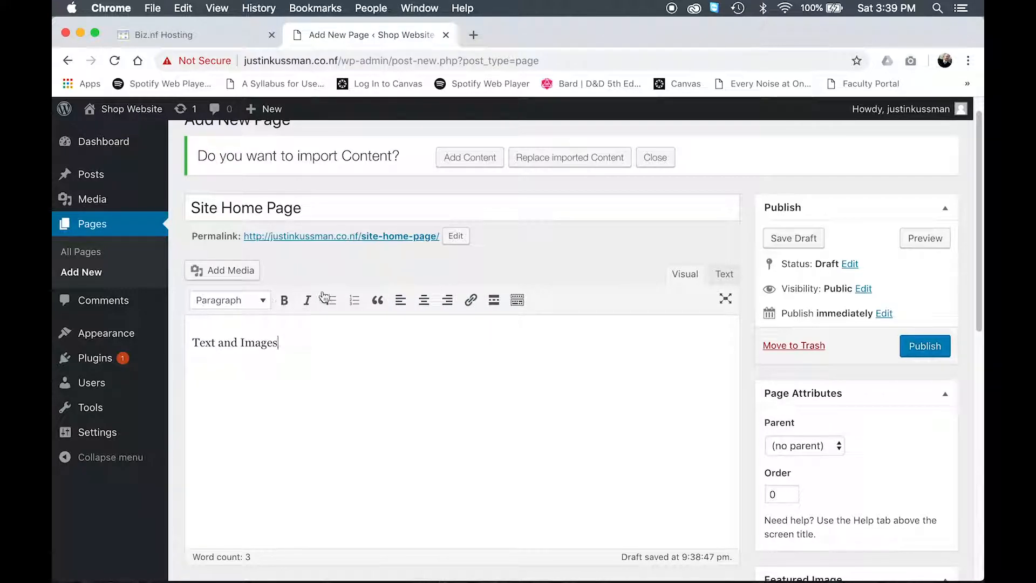
# Step: Colour the Text and Images line red and format it as Heading 1
pyautogui.click(515, 304)
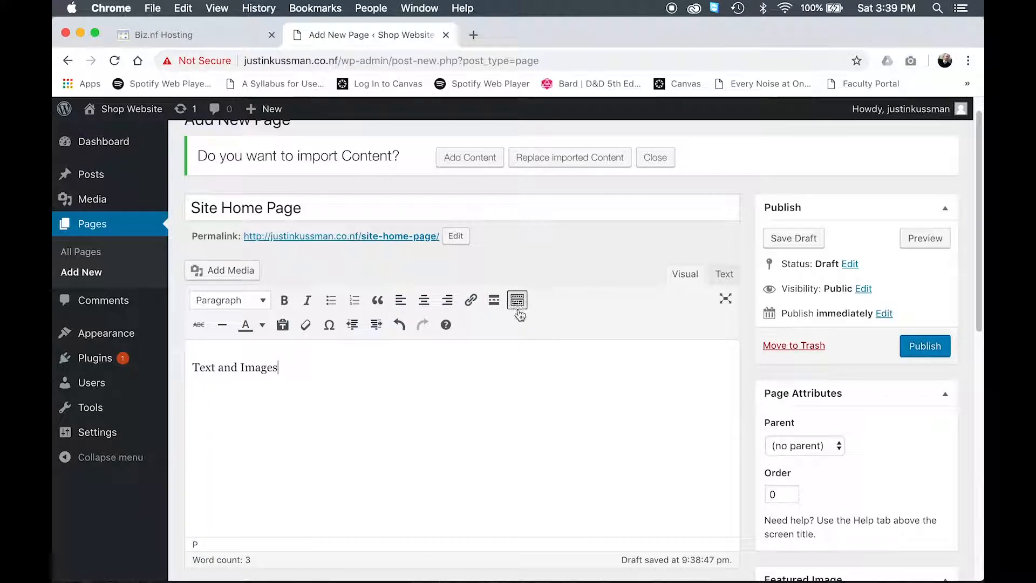
pyautogui.moveTo(287, 370); pyautogui.dragTo(155, 354)
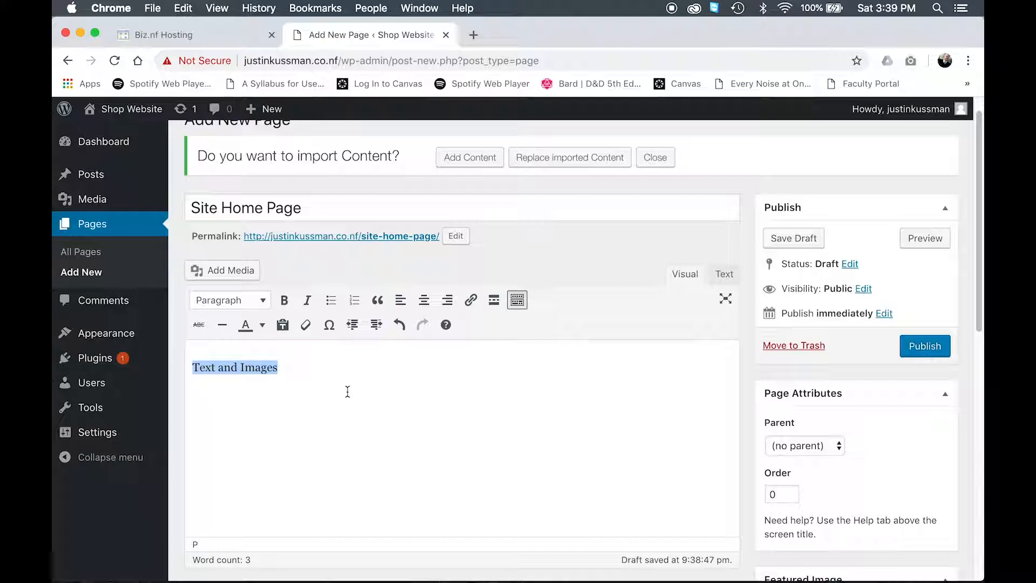
pyautogui.click(263, 325)
pyautogui.click(205, 375)
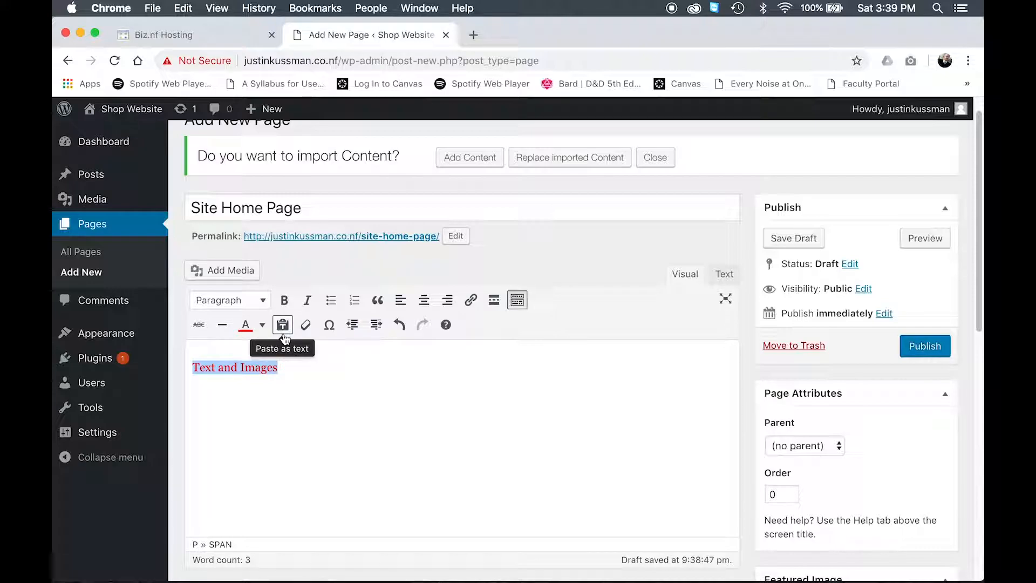
pyautogui.click(262, 301)
pyautogui.click(267, 357)
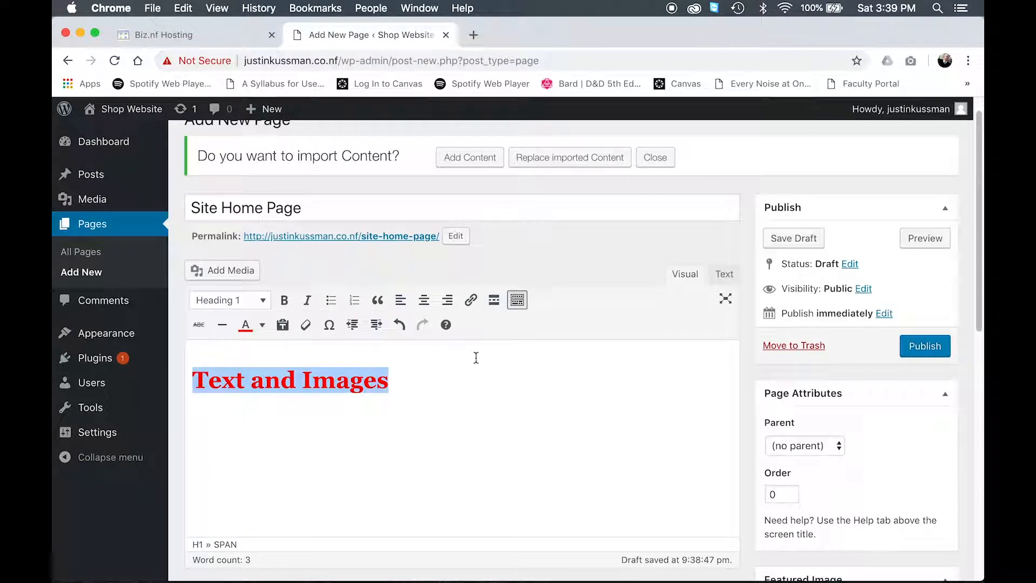
pyautogui.click(466, 378)
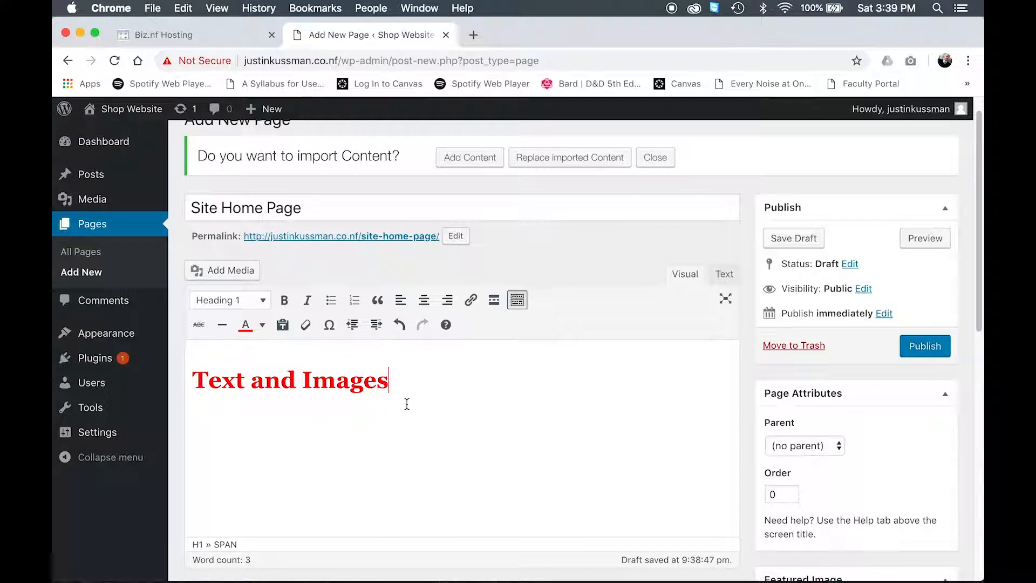
# Step: In the HTML text view, replace the heading's colour code with blue
pyautogui.click(729, 275)
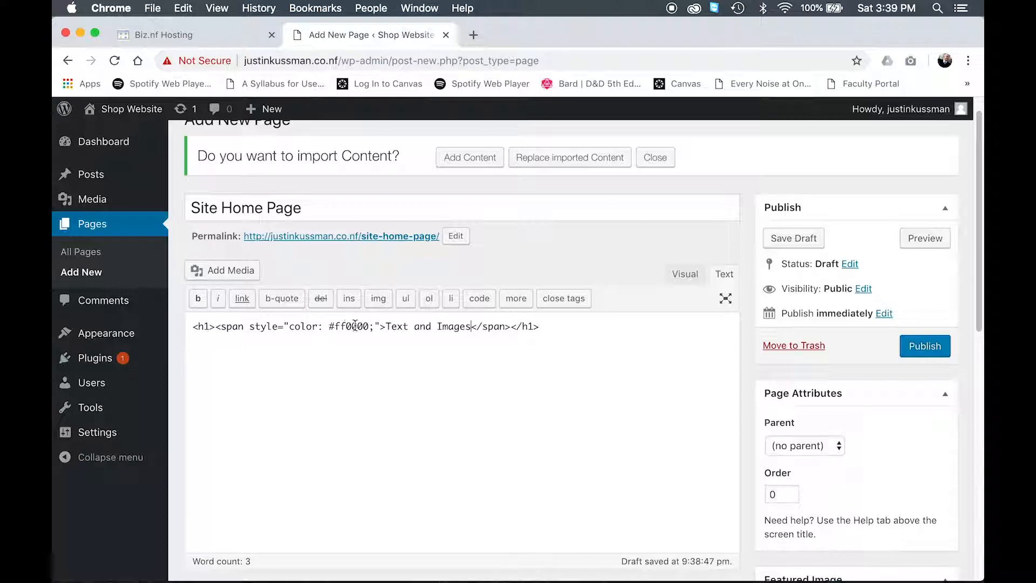
pyautogui.moveTo(369, 325); pyautogui.dragTo(325, 327)
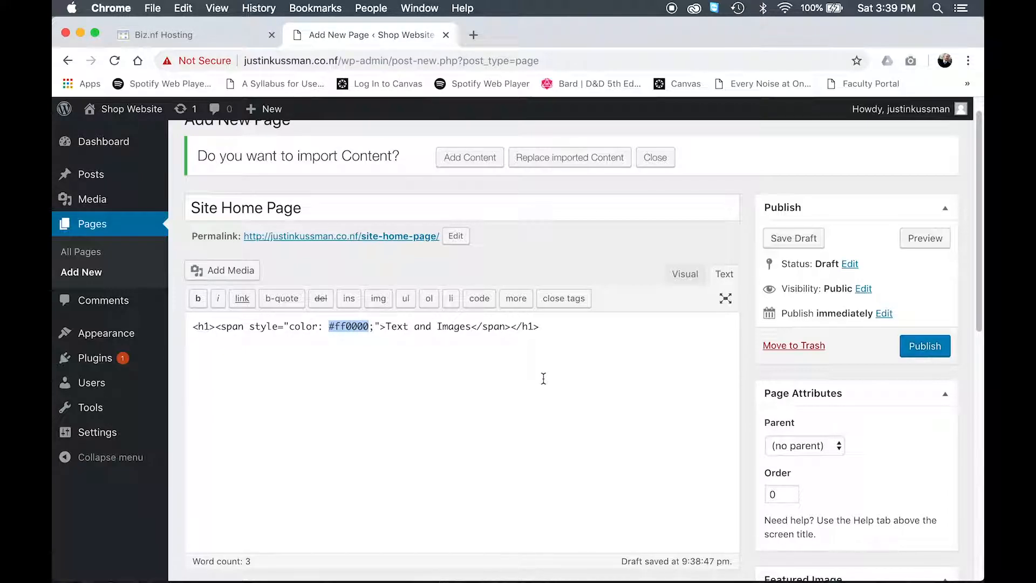
pyautogui.press('BackSpace')
pyautogui.write('#')
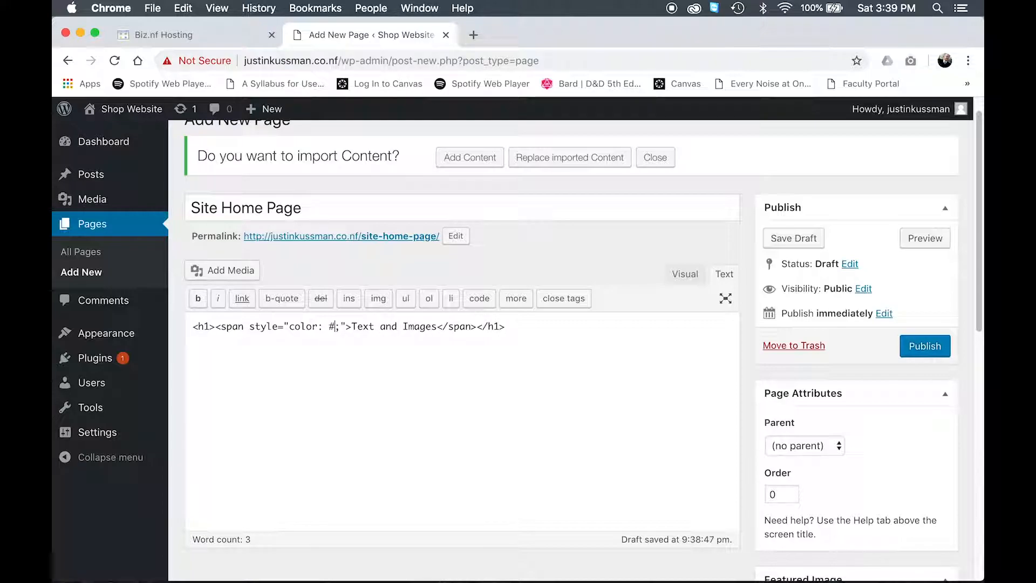
pyautogui.press('BackSpace')
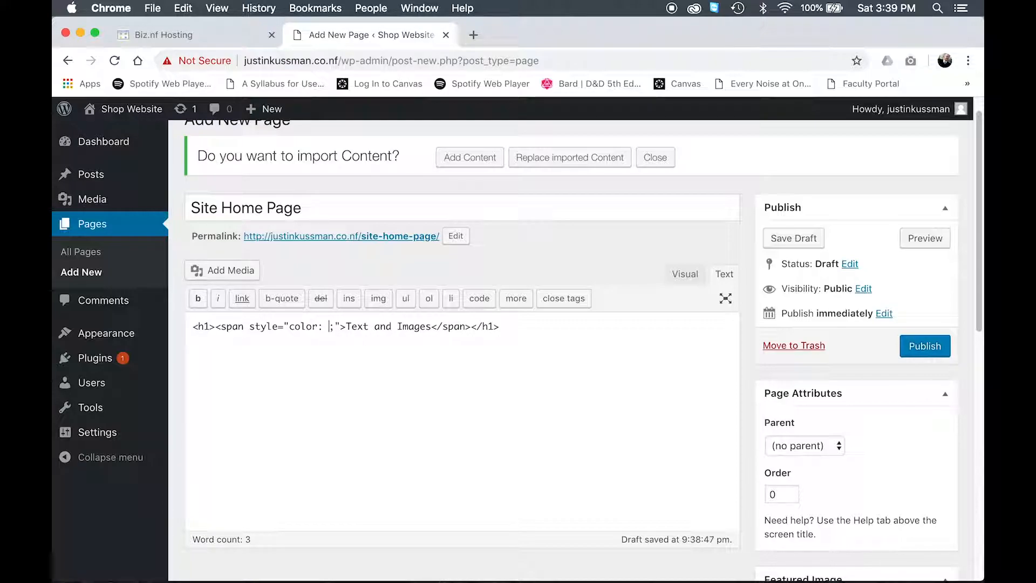
pyautogui.write('blue')
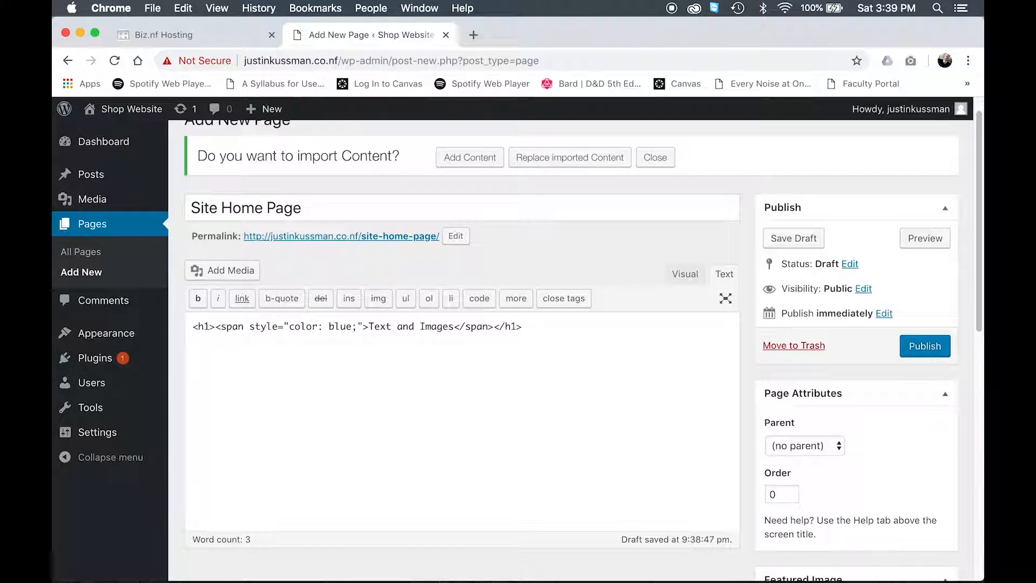
# Step: Switch back to the Visual editor to view the blue heading
pyautogui.click(684, 275)
pyautogui.moveTo(642, 568)
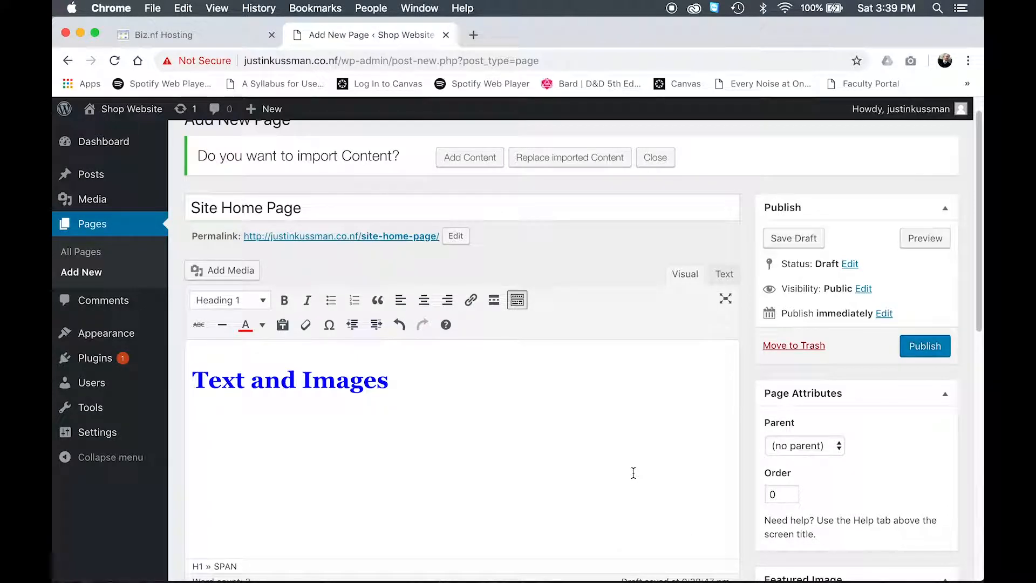
pyautogui.scroll(-1, 530, 446)
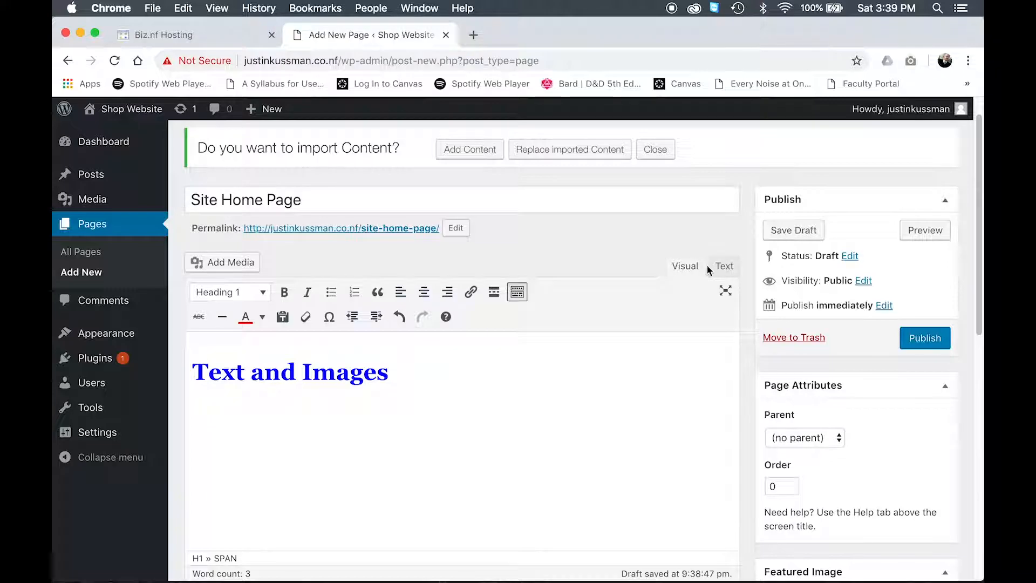
pyautogui.scroll(-5, 643, 324)
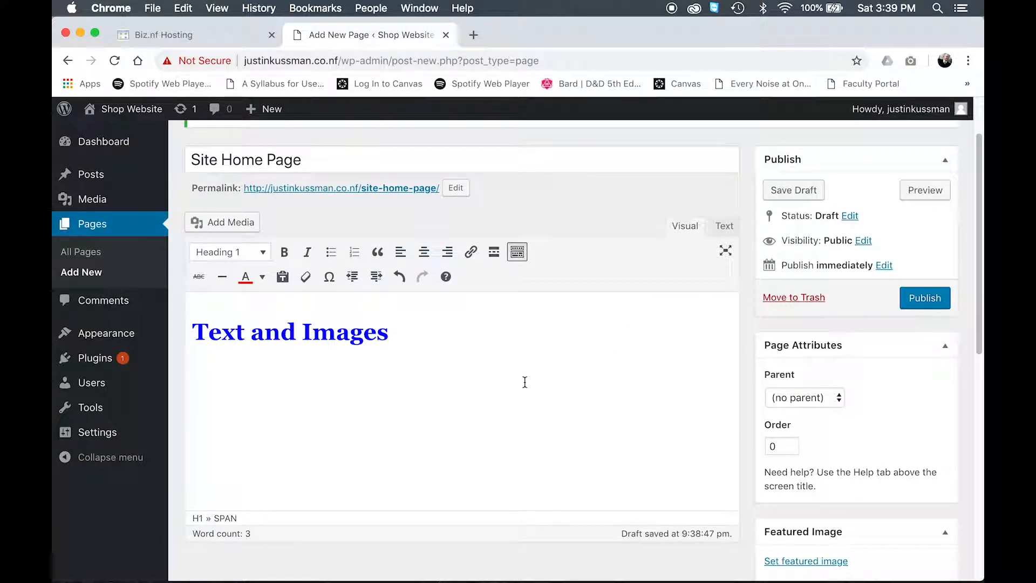
# Step: Publish the Site Home Page
pyautogui.scroll(-2, 527, 381)
pyautogui.scroll(5, 527, 381)
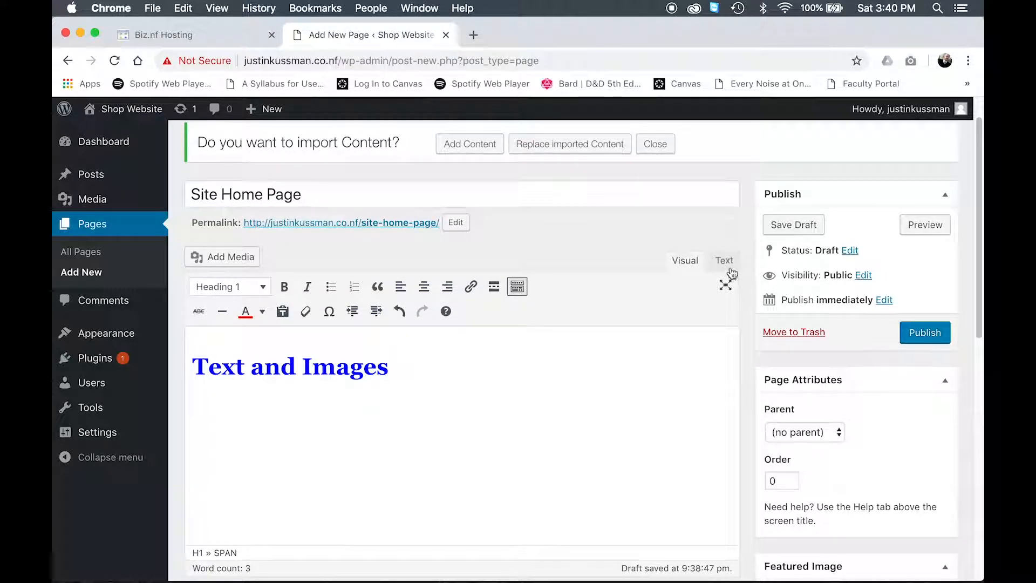
pyautogui.scroll(-4, 869, 428)
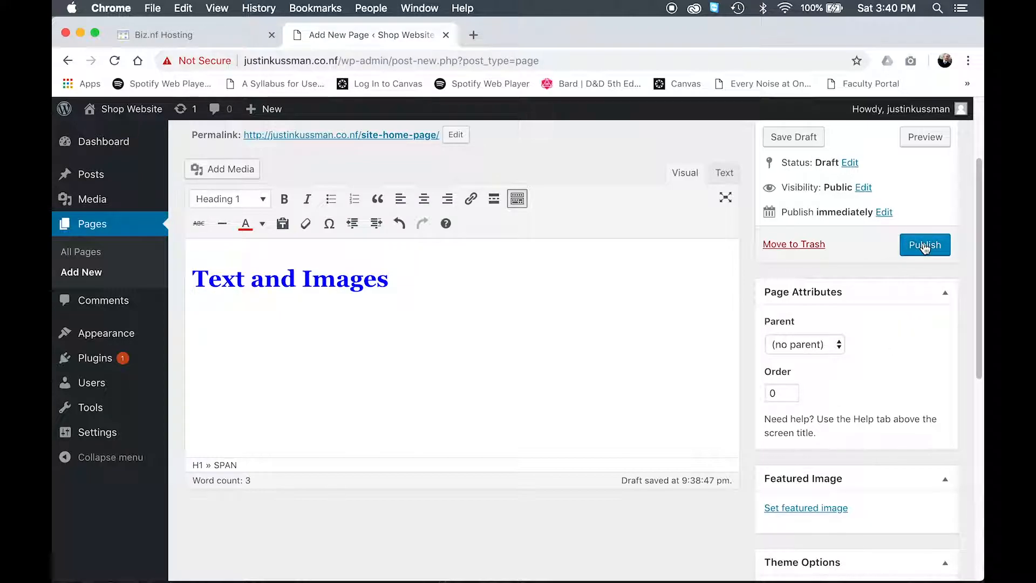
pyautogui.click(925, 246)
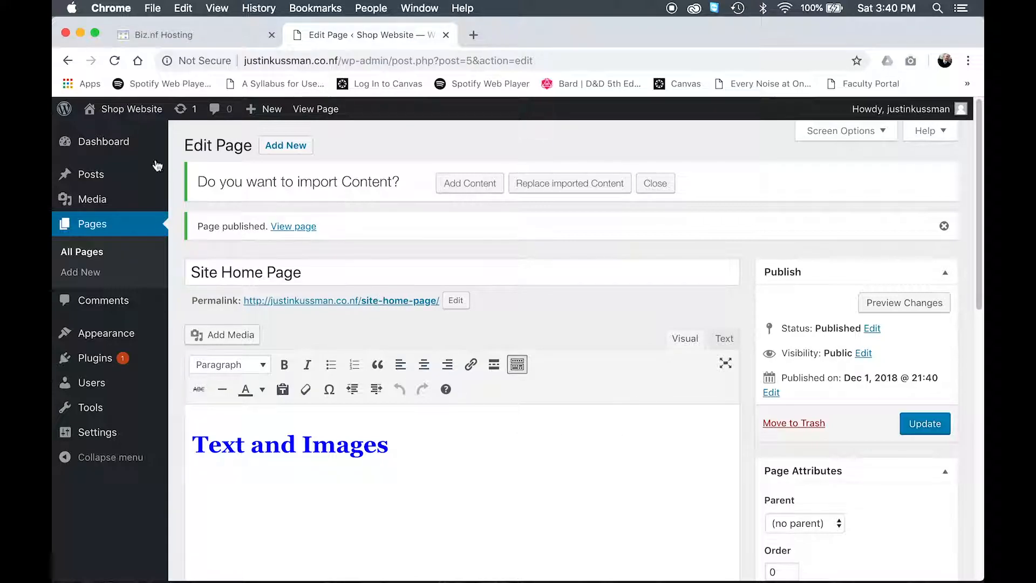
# Step: Open the live site in a new tab and view the published page alongside the dashboard
pyautogui.moveTo(127, 115)
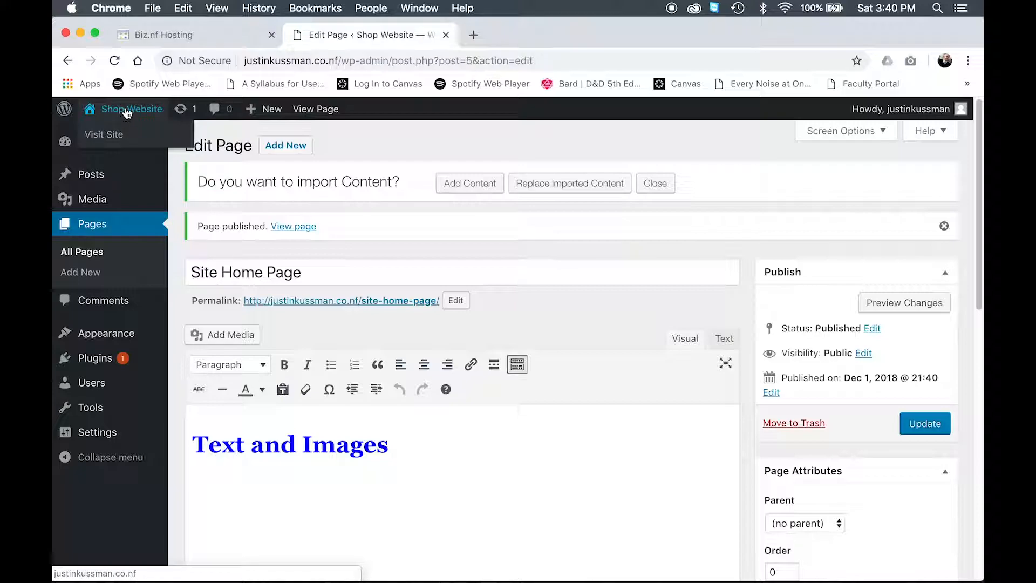
pyautogui.keyDown('super'); pyautogui.click(109, 139); pyautogui.keyUp('super')
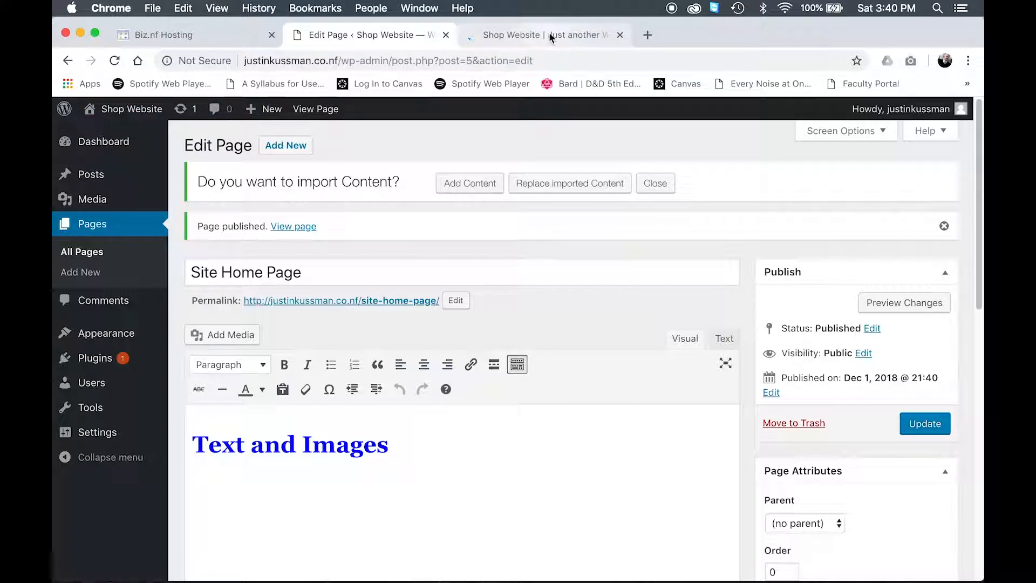
pyautogui.click(542, 35)
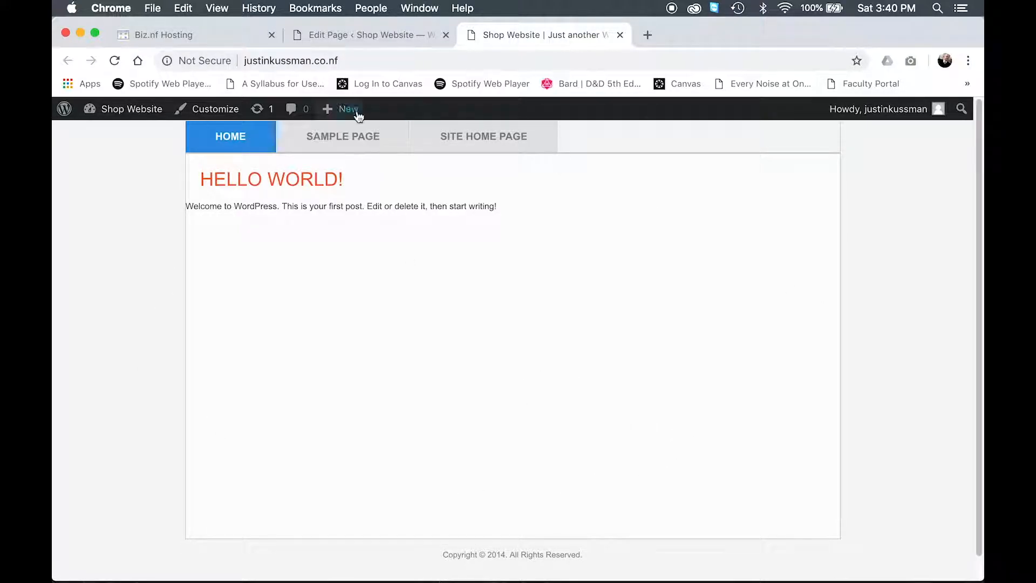
pyautogui.click(358, 35)
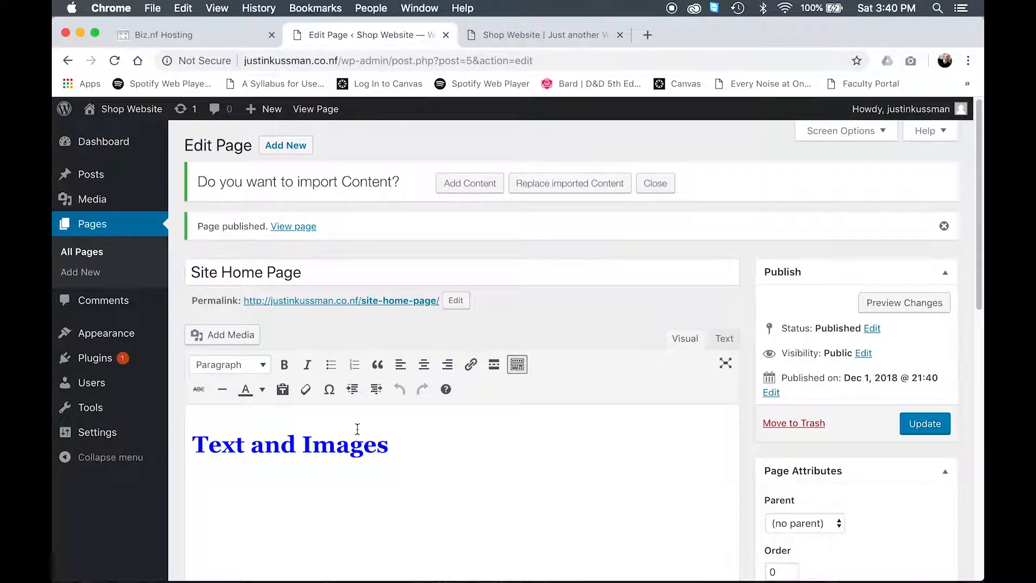
pyautogui.scroll(-1, 357, 430)
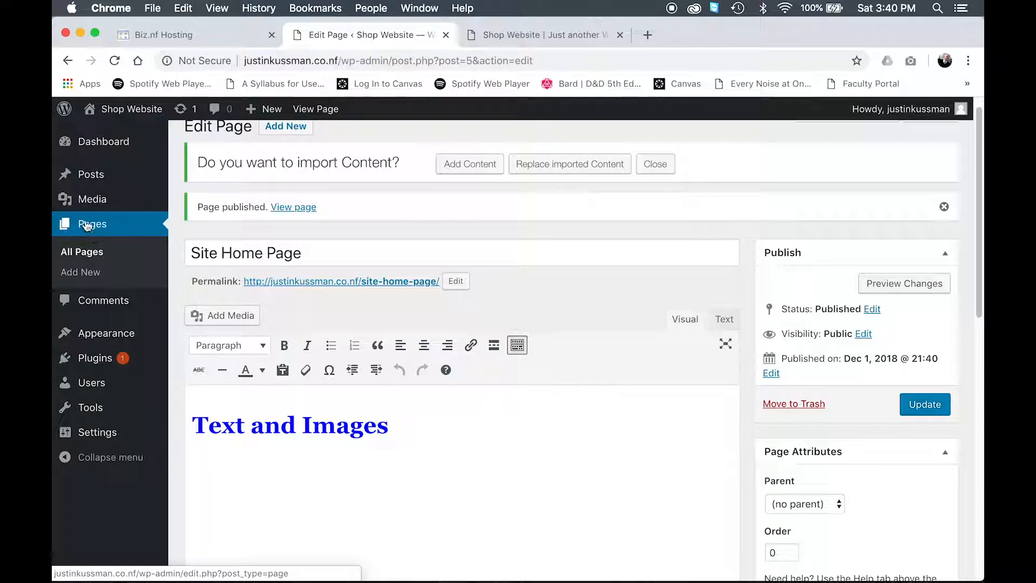
pyautogui.click(73, 144)
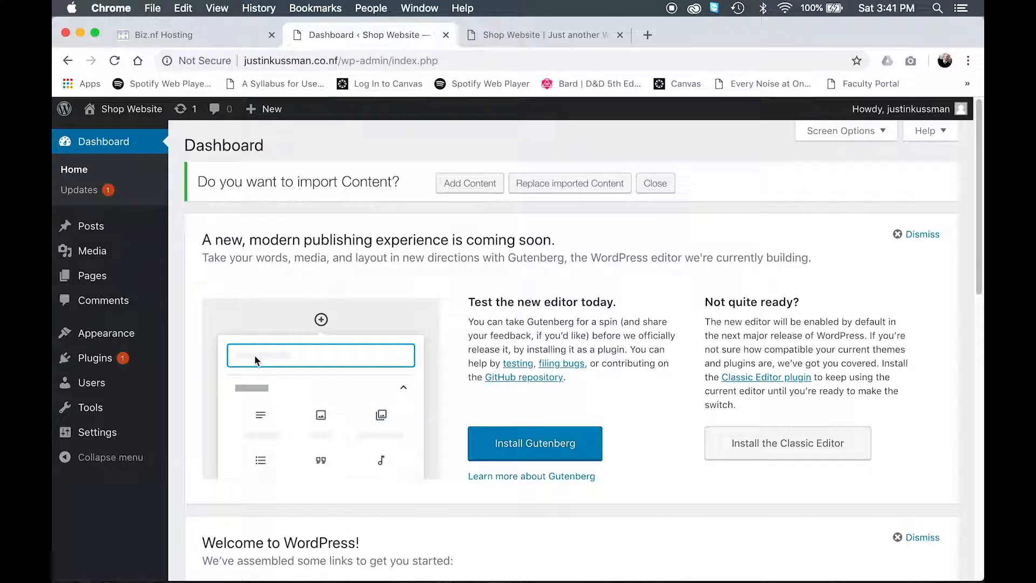
pyautogui.click(537, 34)
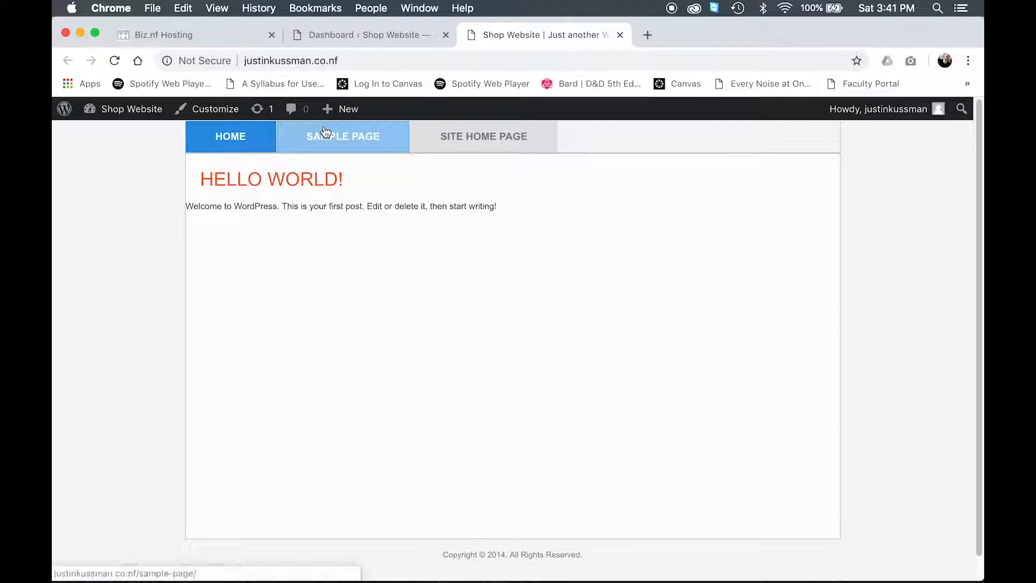
pyautogui.click(336, 34)
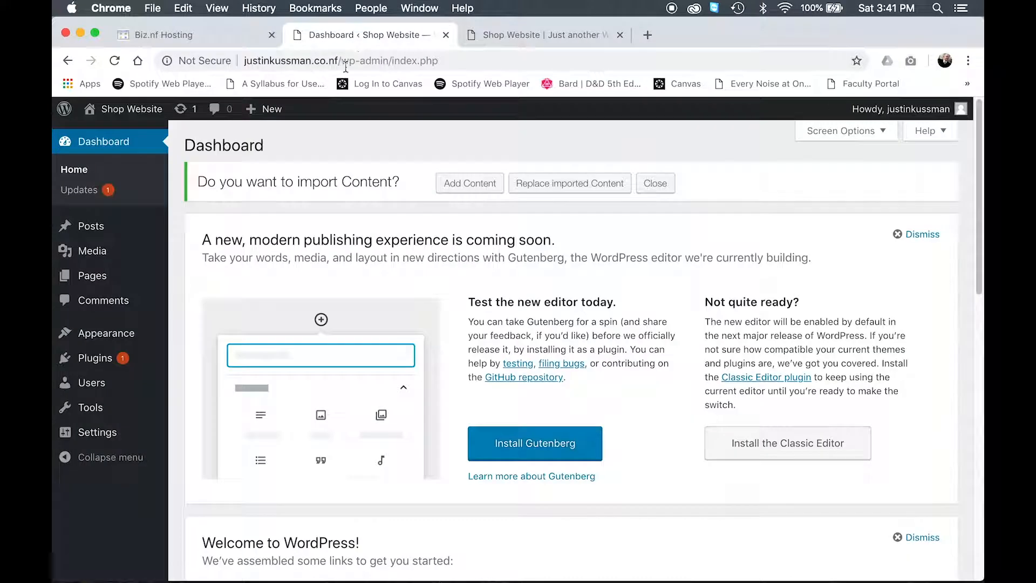
# Step: In the Customizer's homepage settings, set a static homepage to Site Home Page and publish the change
pyautogui.moveTo(112, 335)
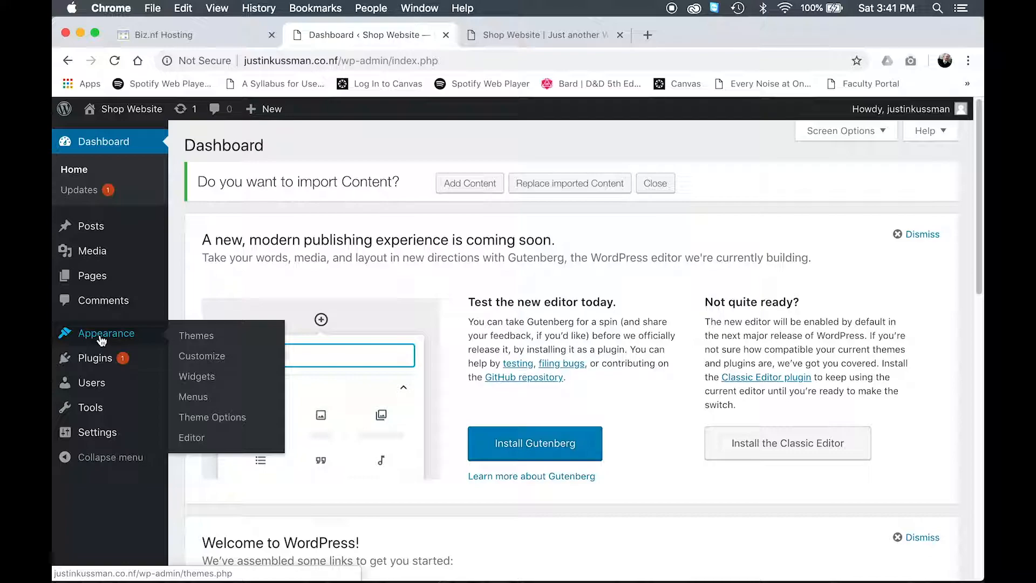
pyautogui.click(203, 360)
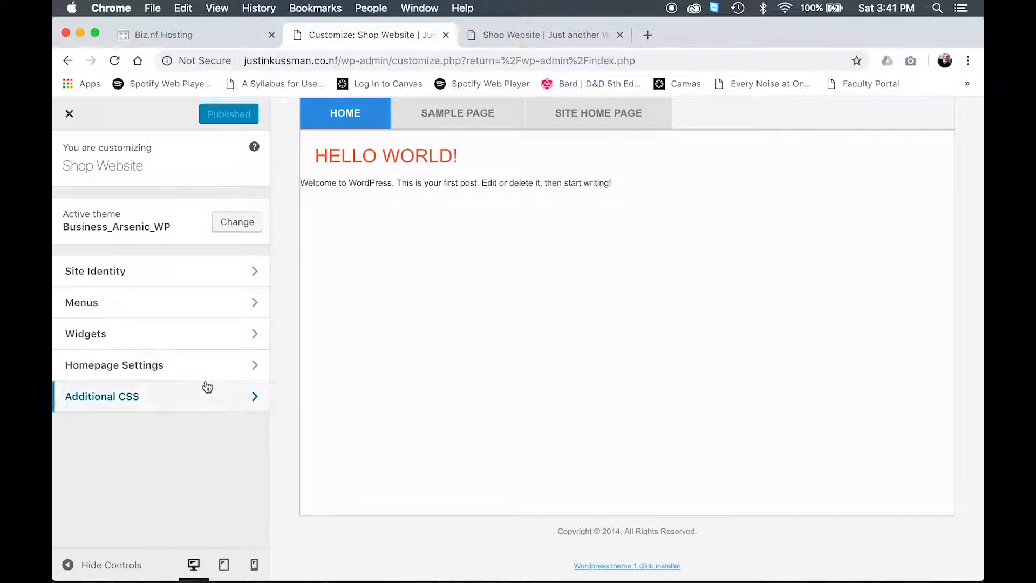
pyautogui.click(127, 370)
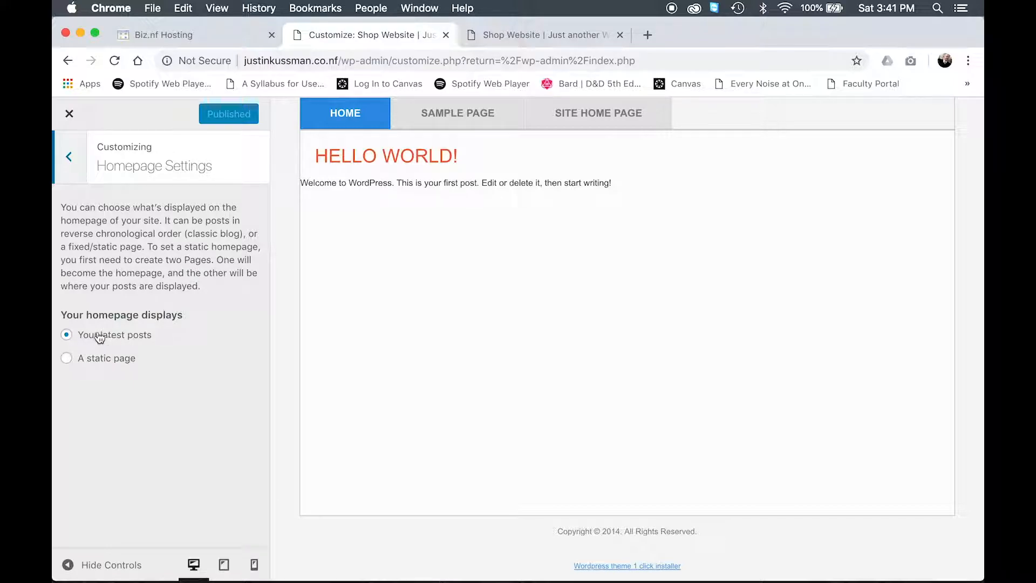
pyautogui.click(87, 365)
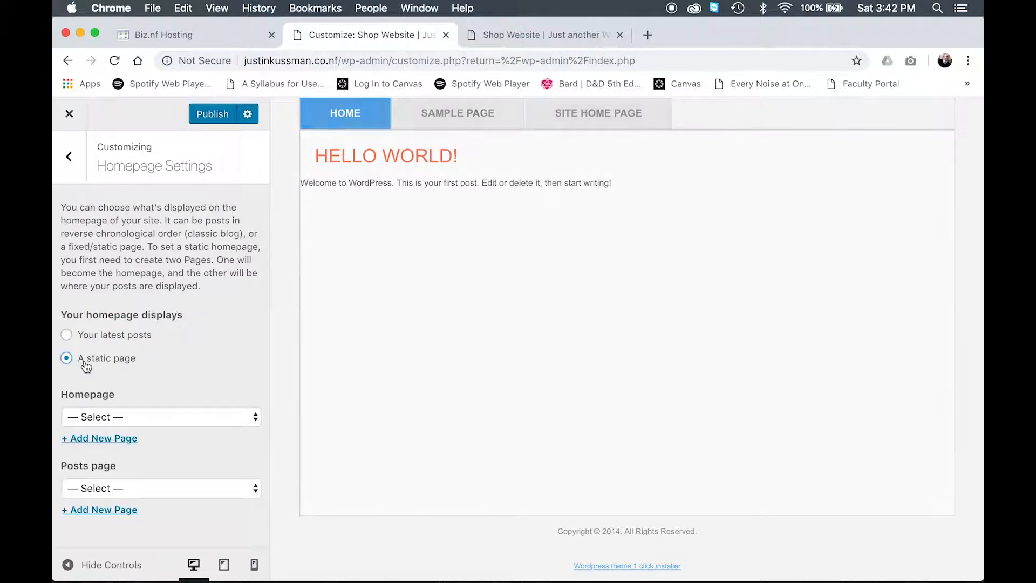
pyautogui.click(157, 419)
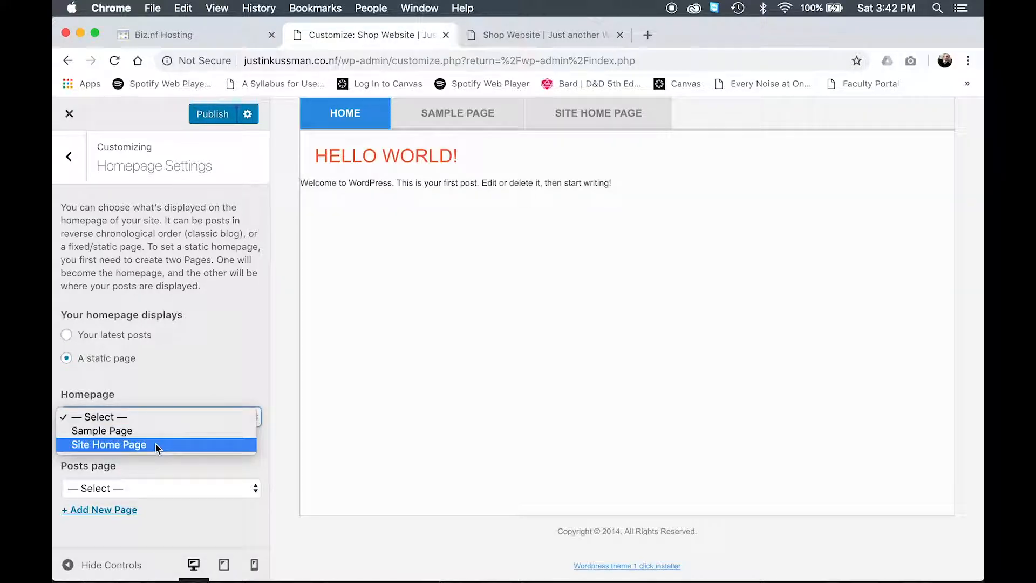
pyautogui.press('Escape')
pyautogui.click(163, 435)
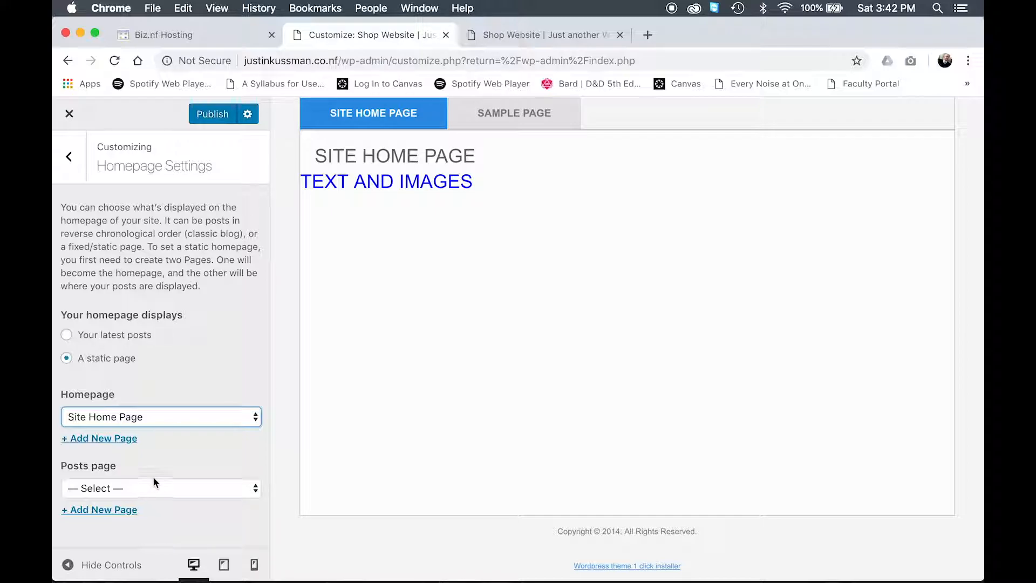
pyautogui.click(214, 115)
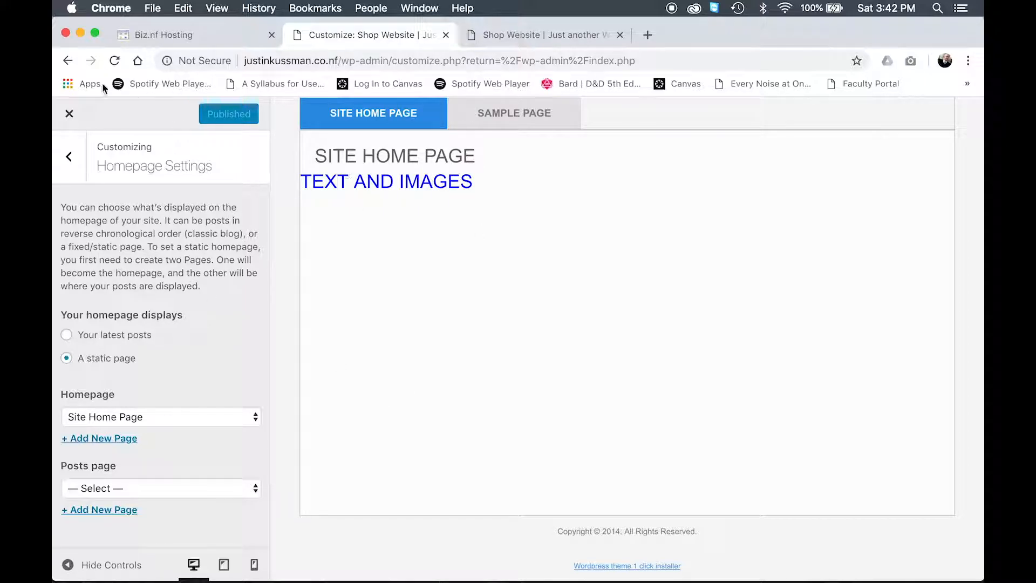
# Step: Close the Customizer and reload the live site's home page to check it
pyautogui.click(70, 120)
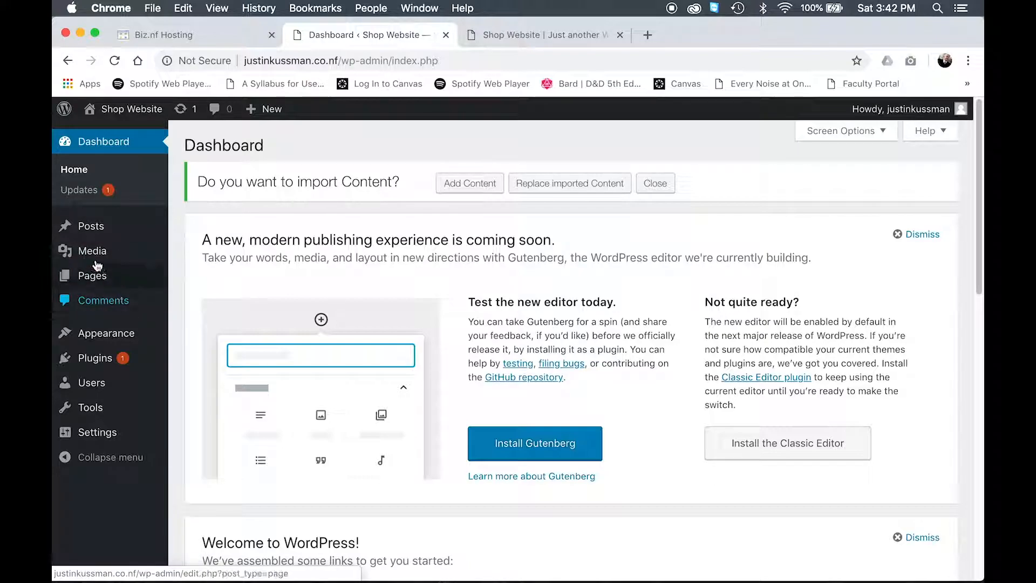
pyautogui.moveTo(127, 343)
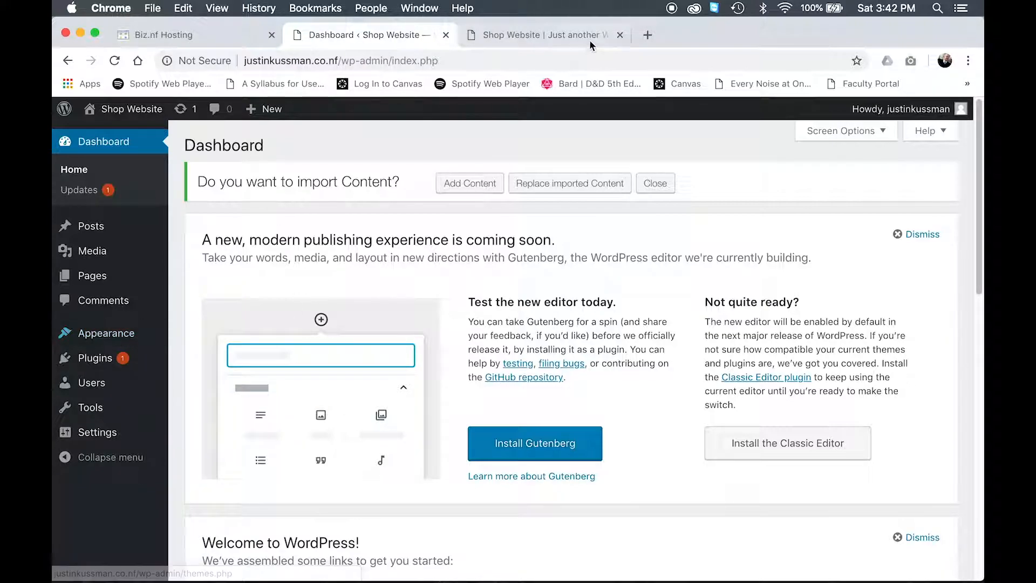
pyautogui.click(540, 35)
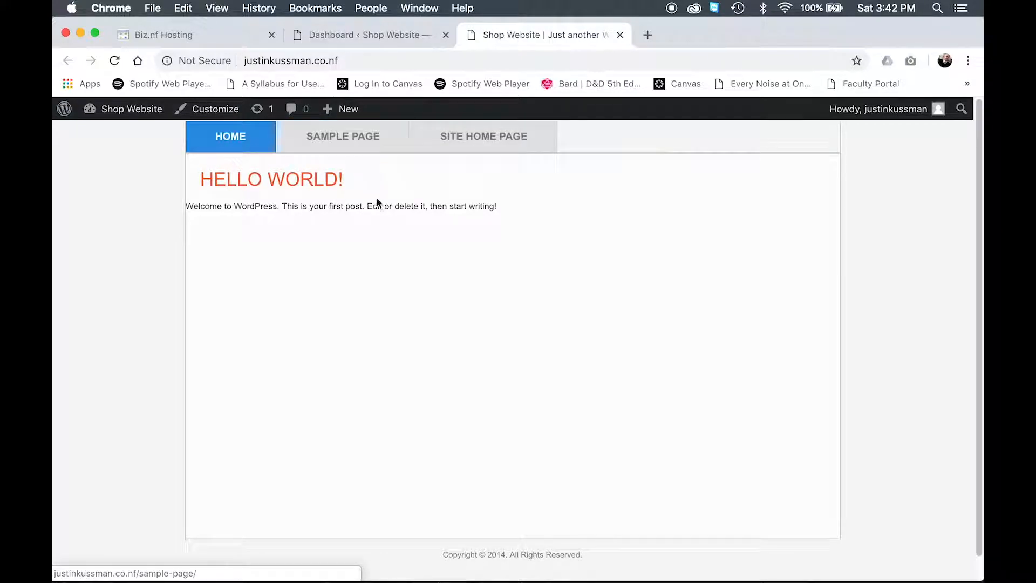
pyautogui.click(234, 145)
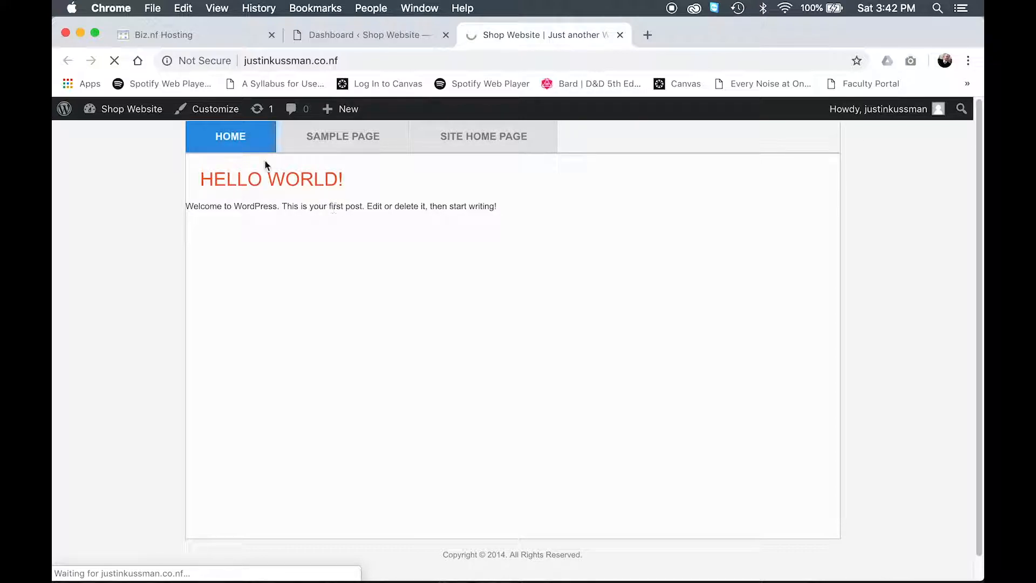
pyautogui.click(204, 37)
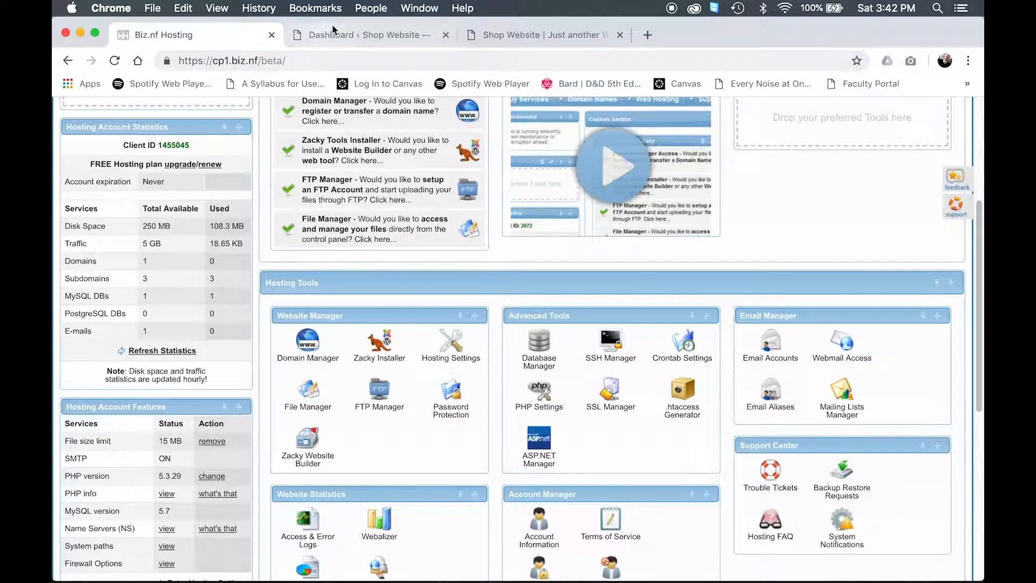
pyautogui.click(333, 33)
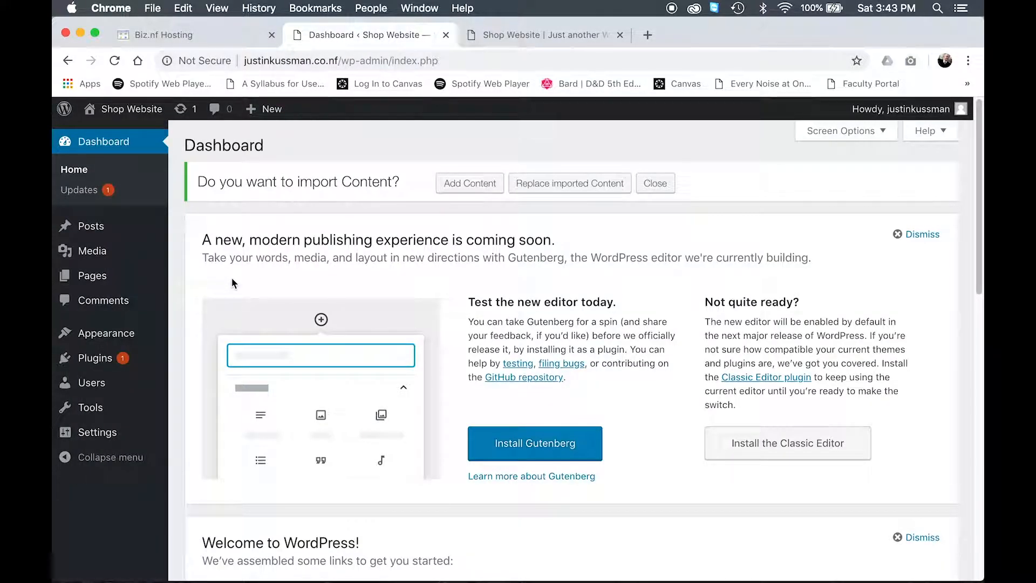
# Step: Open the Menus editor and name the menu Primary
pyautogui.moveTo(113, 341)
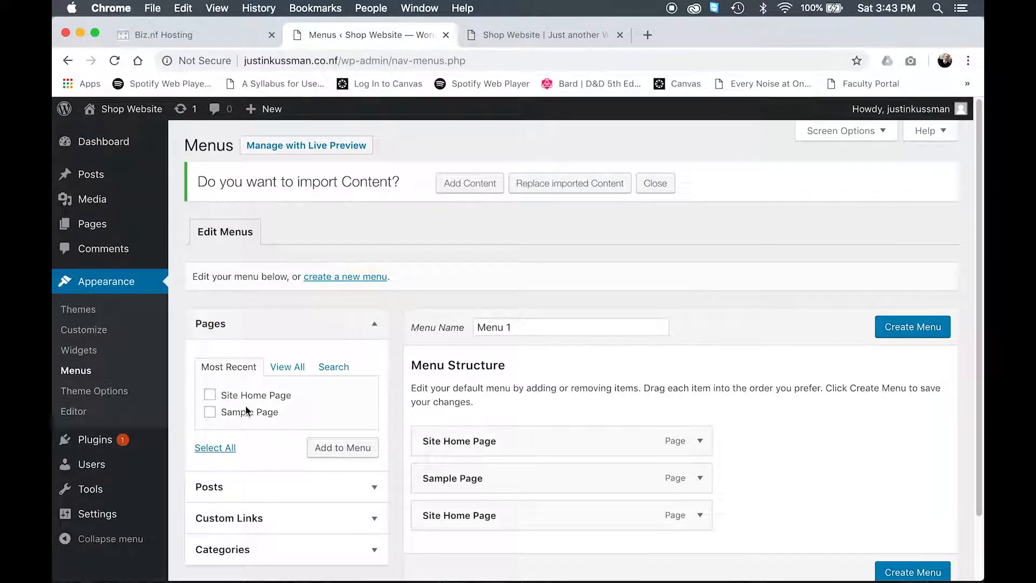
pyautogui.scroll(-3, 315, 382)
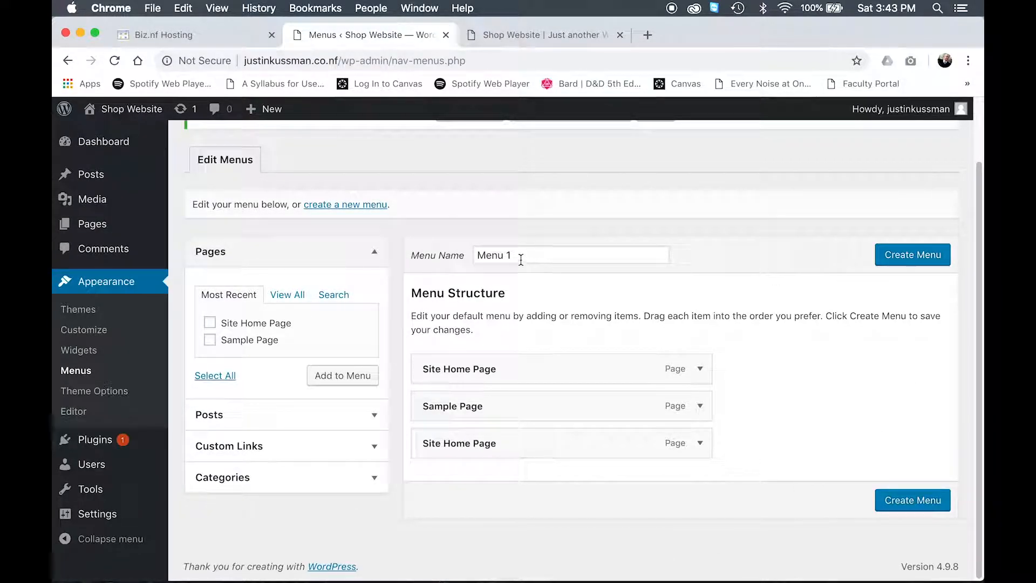
pyautogui.moveTo(521, 258); pyautogui.dragTo(400, 245)
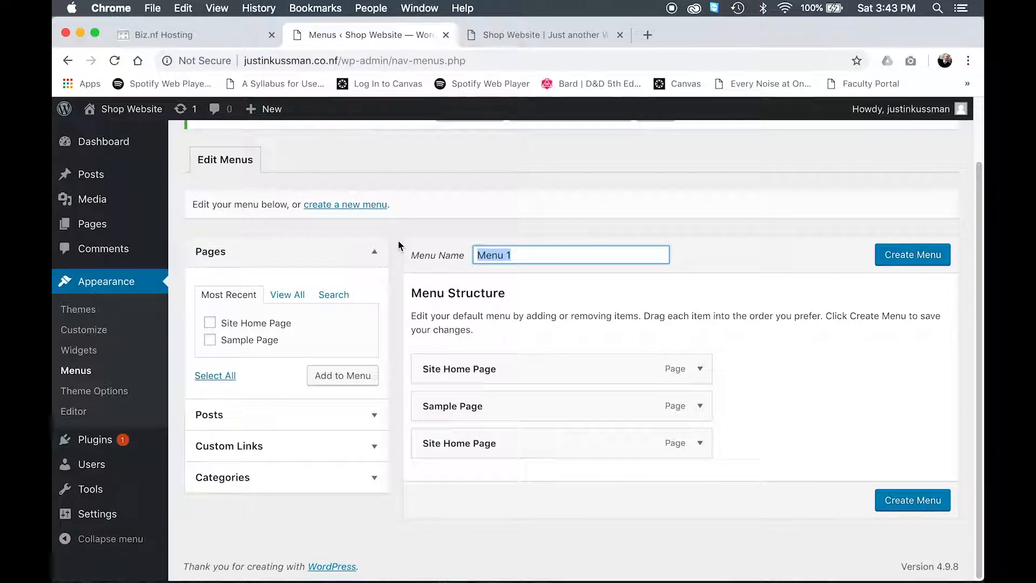
pyautogui.write('Primary')
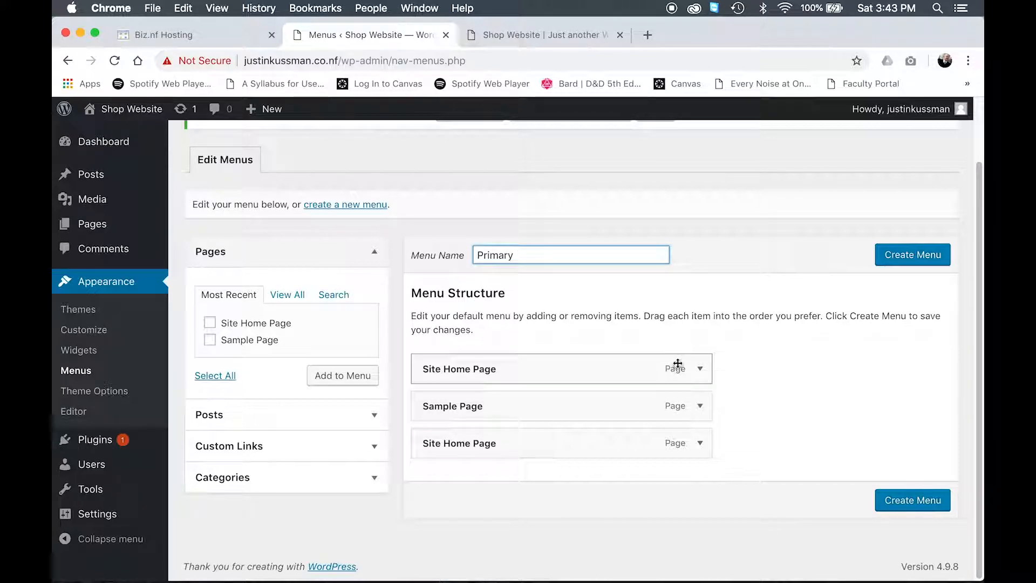
# Step: Remove all three existing items from the menu structure
pyautogui.click(696, 372)
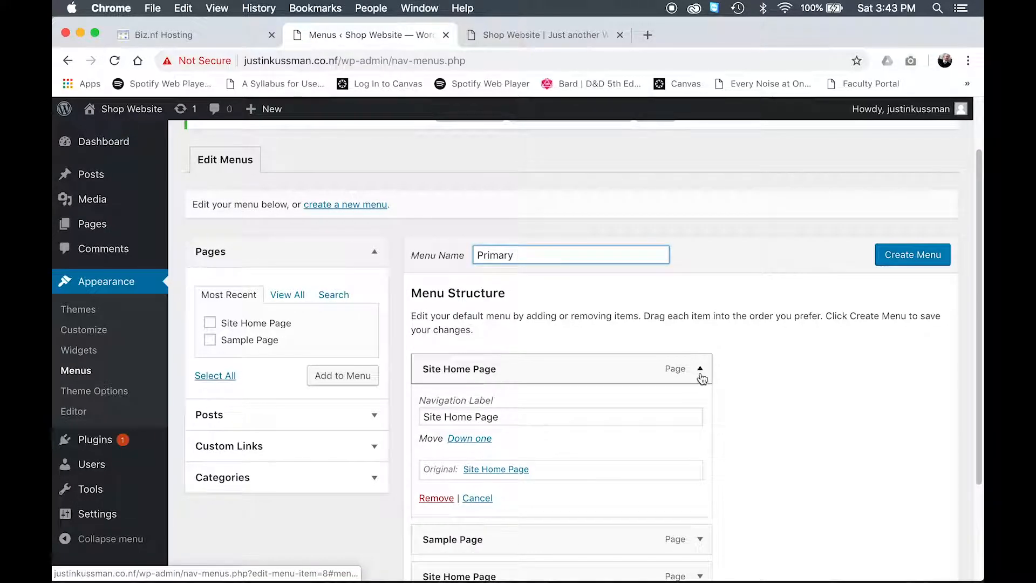
pyautogui.click(700, 371)
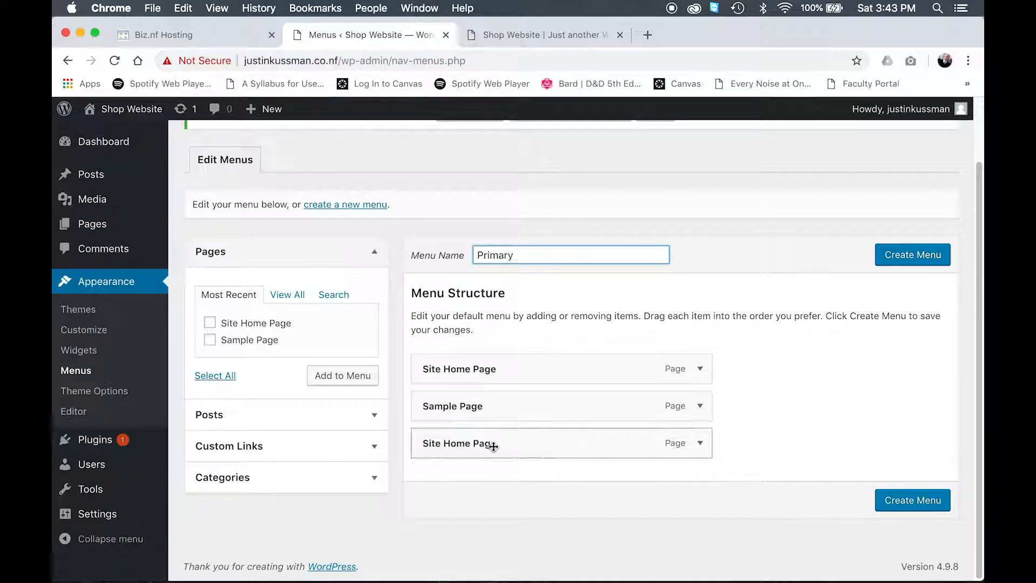
pyautogui.click(699, 369)
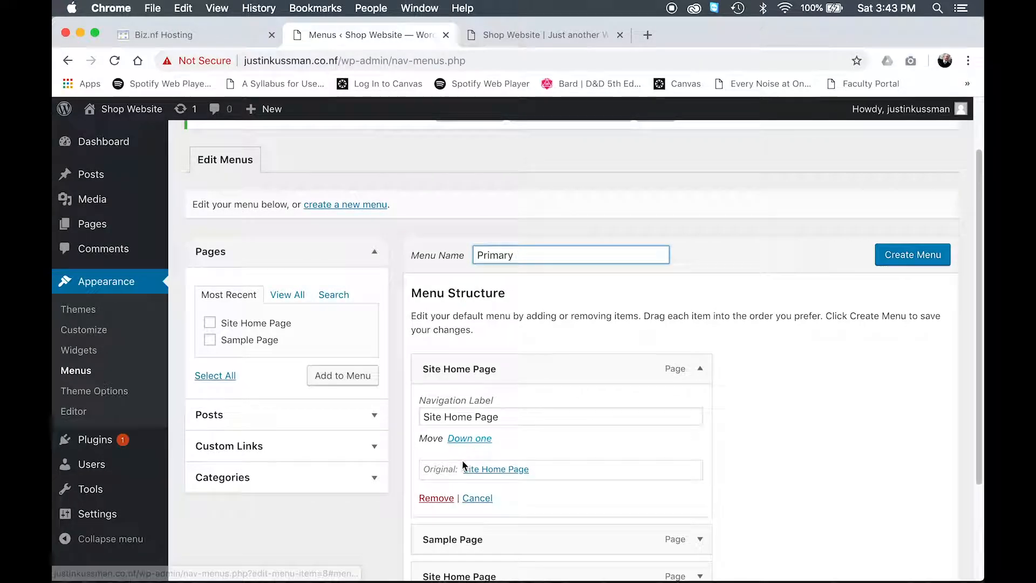
pyautogui.click(436, 497)
pyautogui.click(698, 405)
pyautogui.scroll(-1, 513, 470)
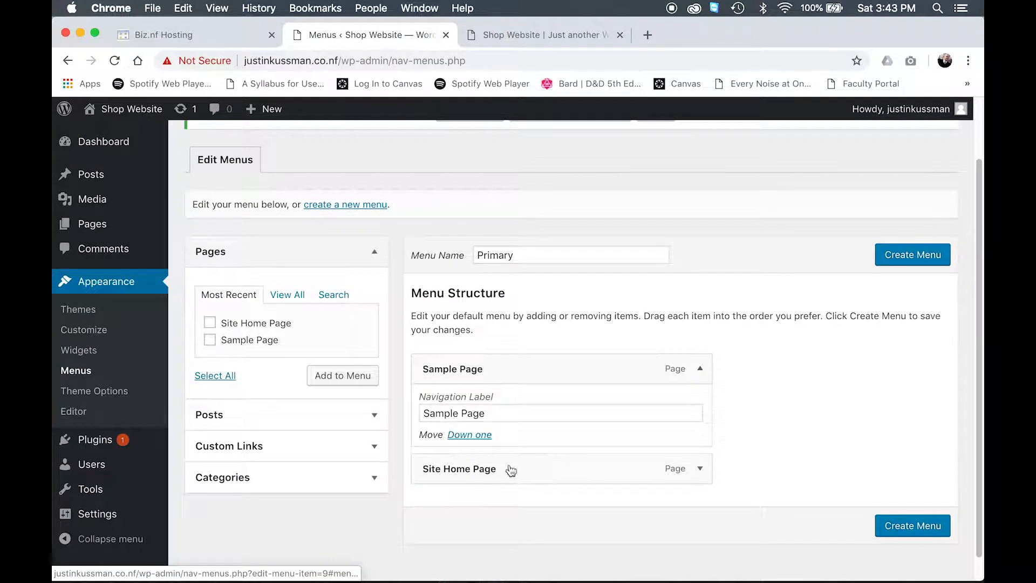
pyautogui.click(435, 498)
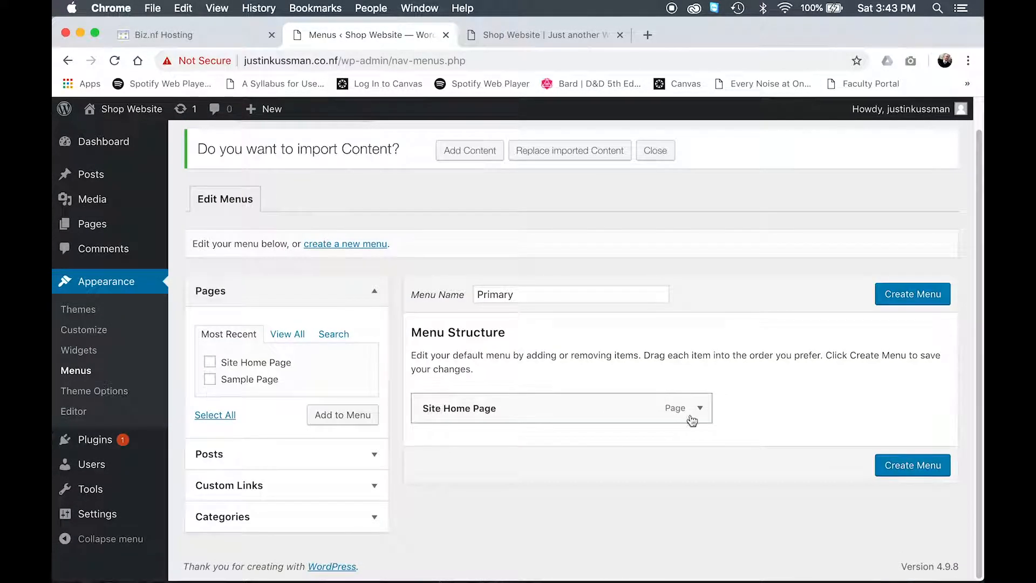
pyautogui.click(698, 391)
pyautogui.scroll(-1, 692, 414)
pyautogui.click(435, 477)
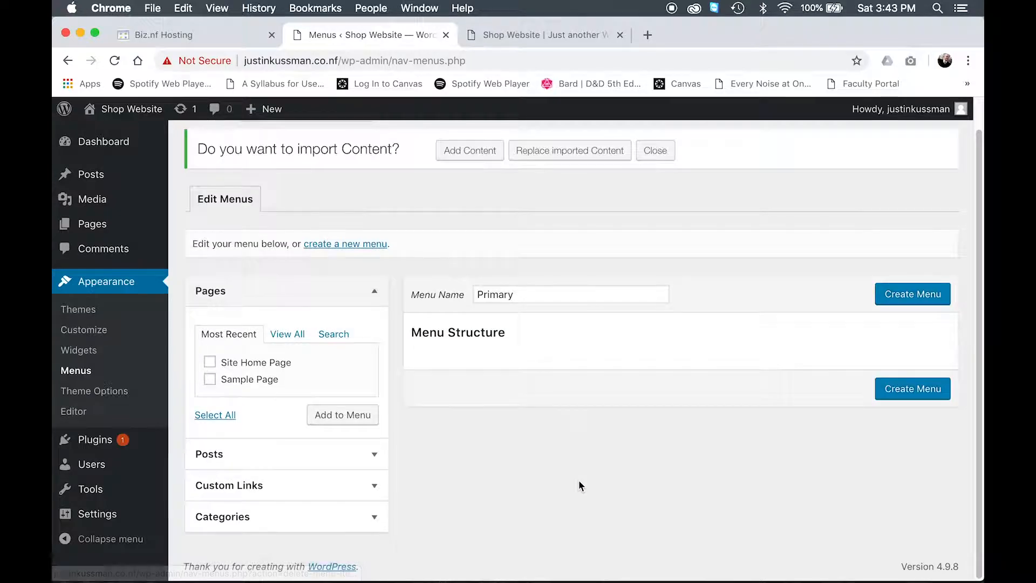
# Step: Add Site Home Page to the menu and create the Primary menu
pyautogui.click(210, 362)
pyautogui.click(355, 417)
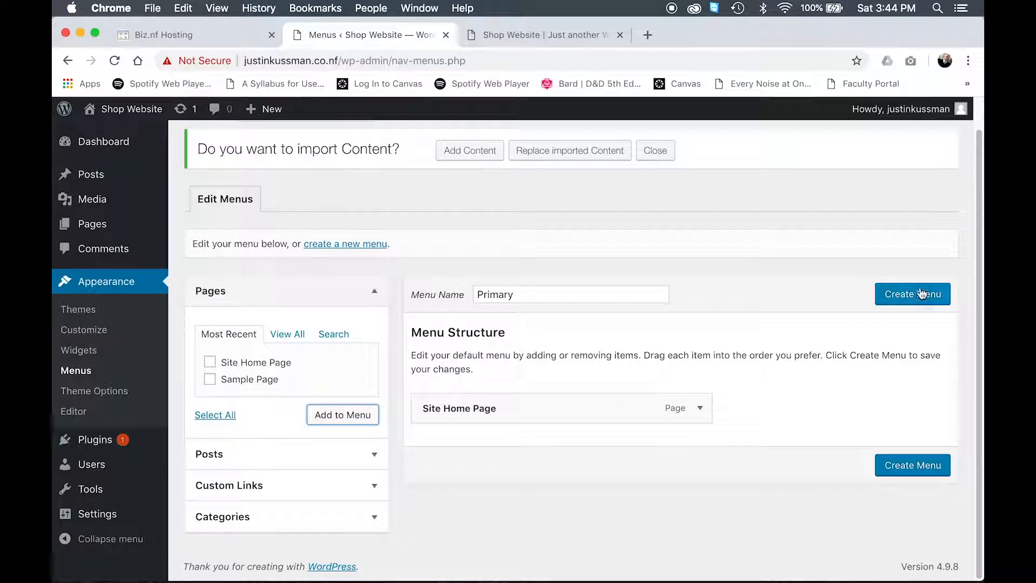
pyautogui.click(920, 295)
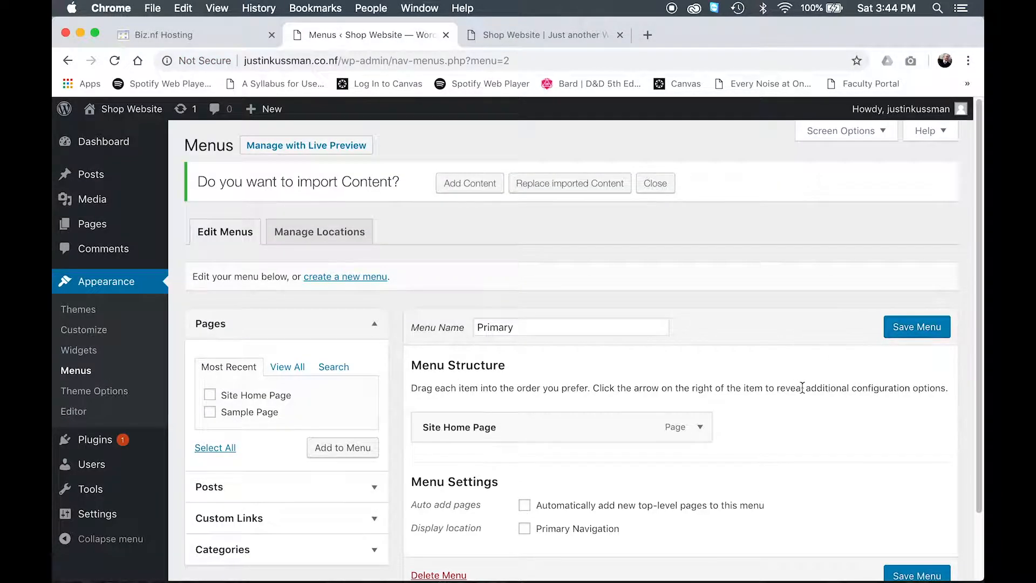
# Step: Assign the menu to the Primary Navigation display location and save it
pyautogui.scroll(-2, 799, 388)
pyautogui.scroll(-1, 671, 416)
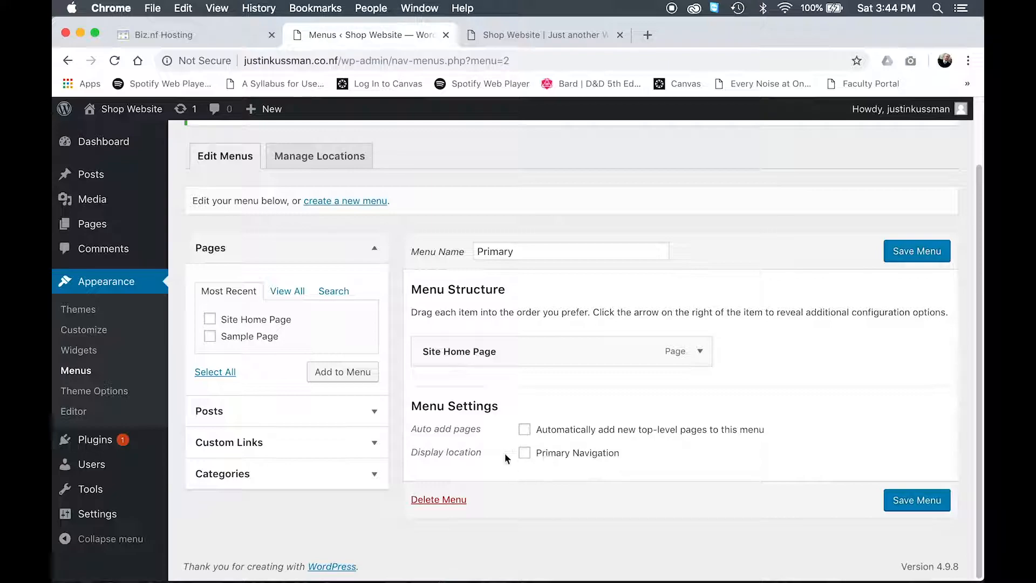
pyautogui.click(524, 454)
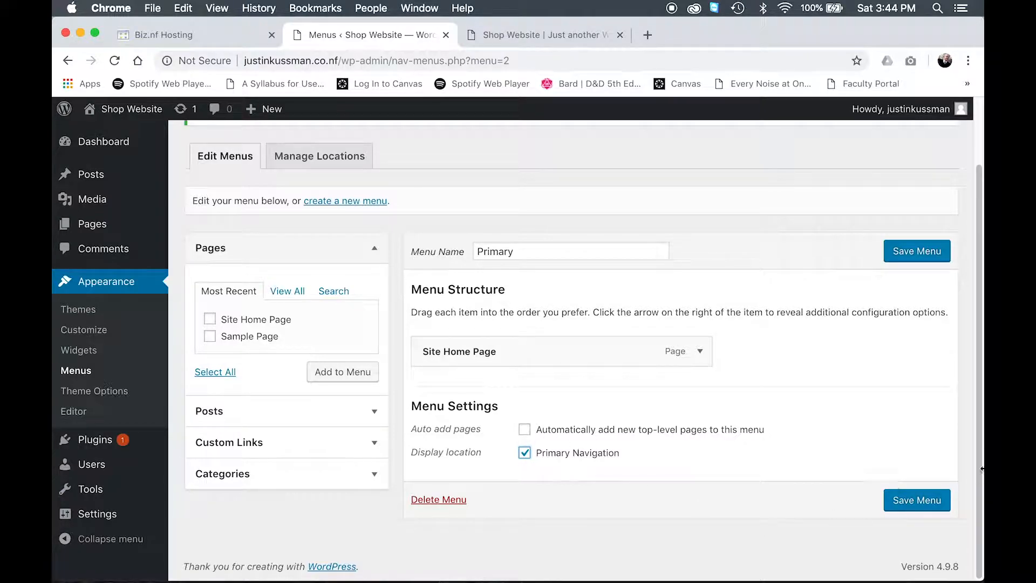
pyautogui.click(924, 501)
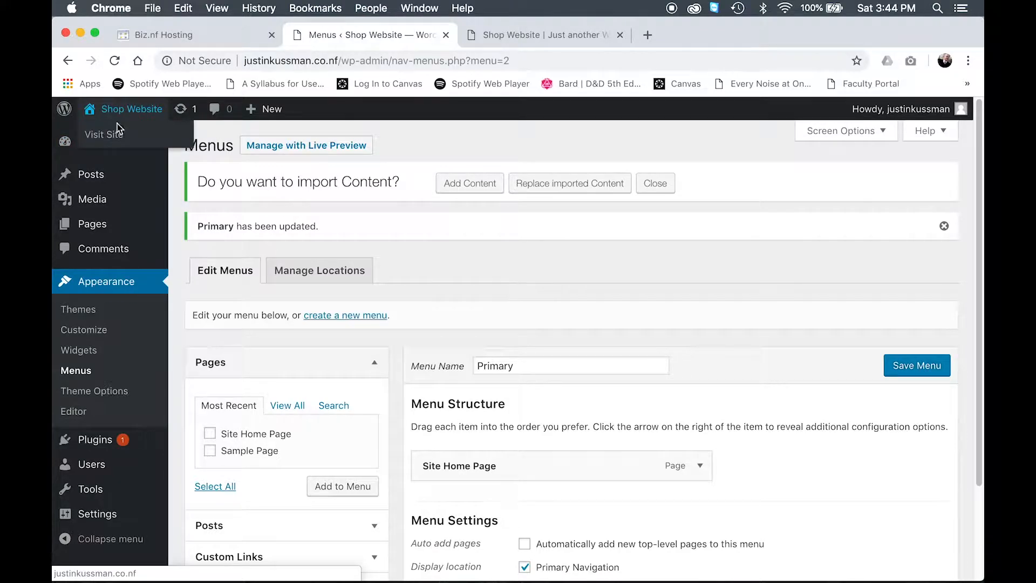
# Step: Open the live site in a new tab to view the updated navigation
pyautogui.keyDown('super'); pyautogui.click(111, 135); pyautogui.keyUp('super')
pyautogui.click(527, 39)
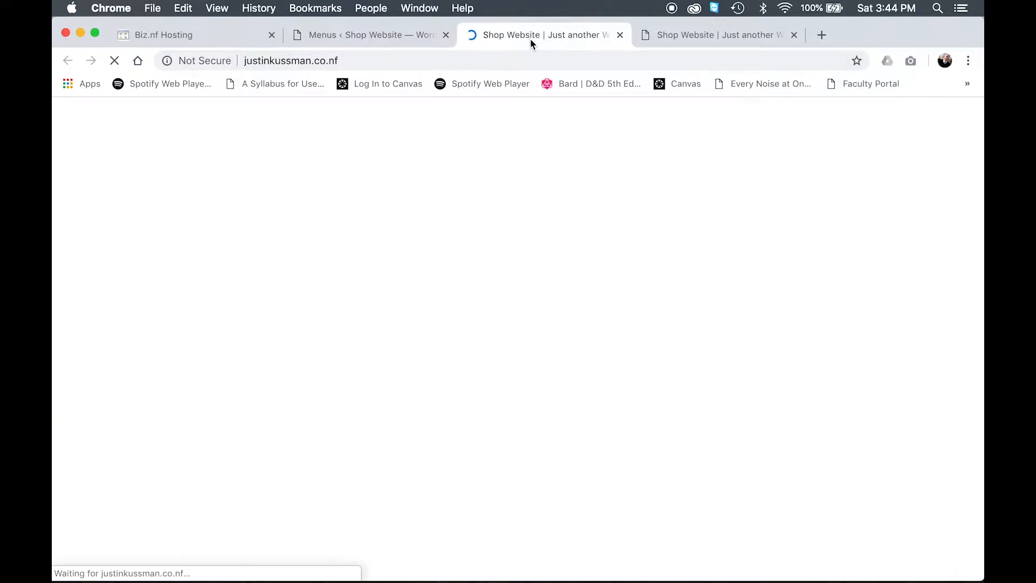